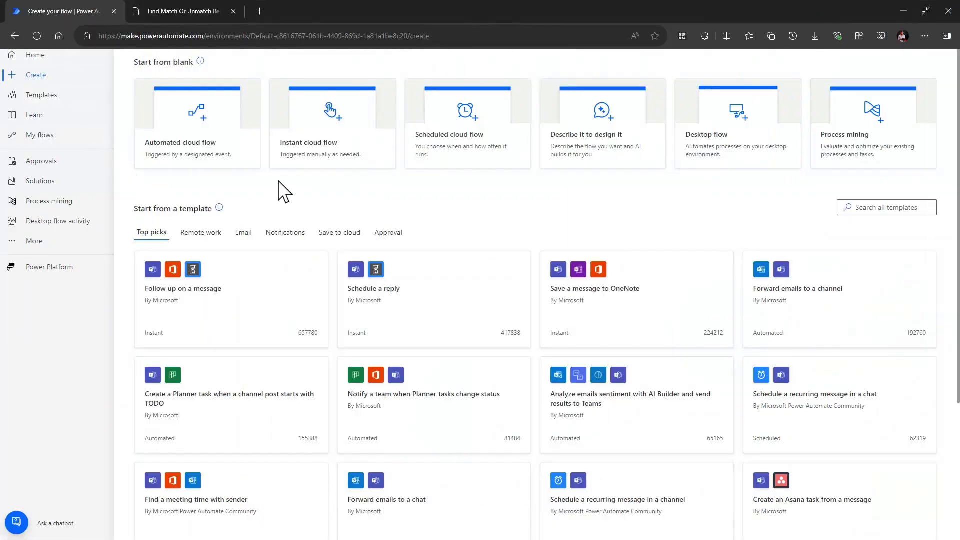
Create an instant cloud flow that uses the "Manually trigger a flow" trigger and show its designer full screen.
{"action": "left_click", "coordinate": [375, 135]}
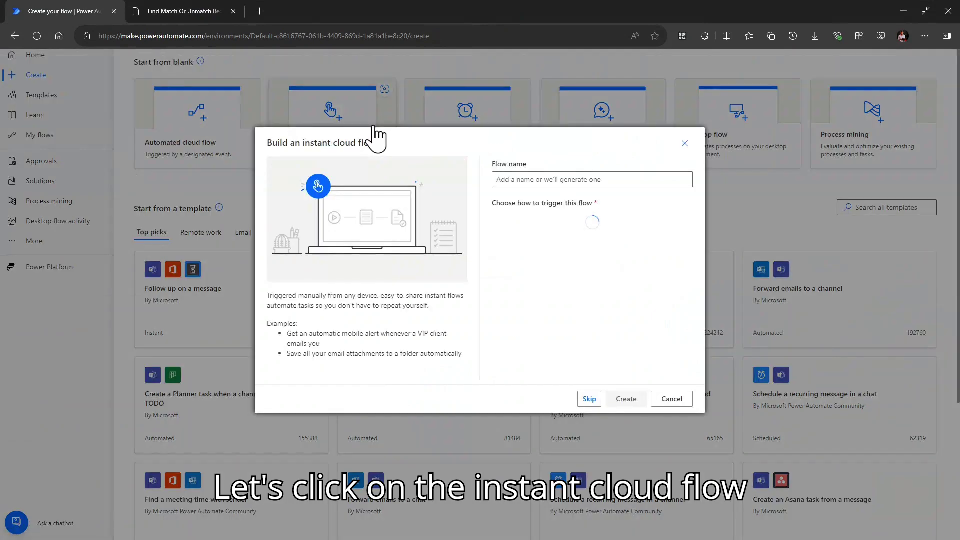
{"action": "left_click", "coordinate": [561, 231]}
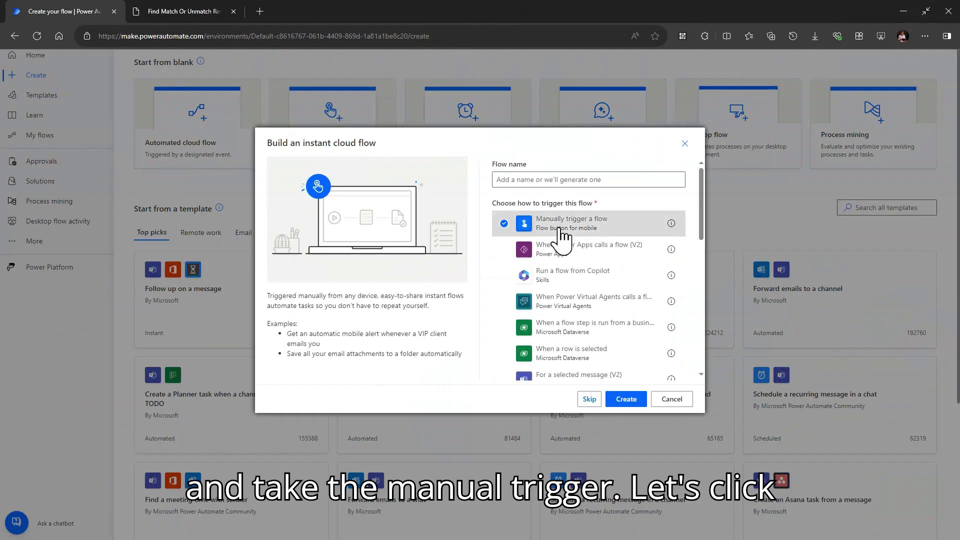
{"action": "left_click", "coordinate": [616, 400]}
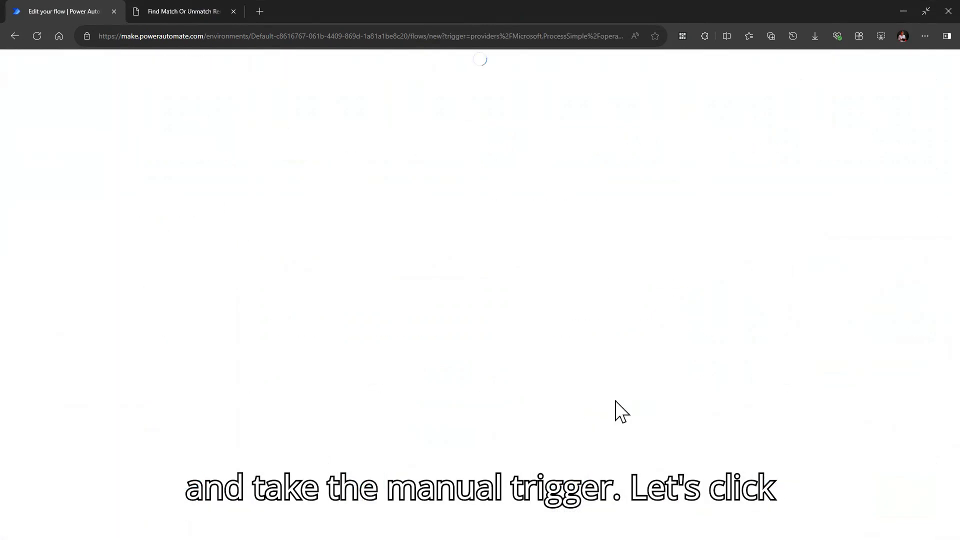
{"action": "key", "text": "F11"}
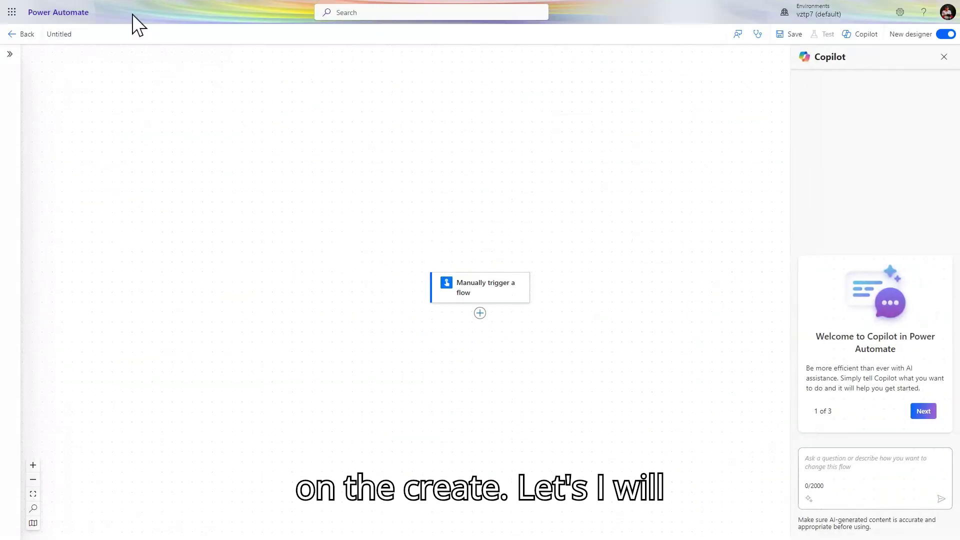
Name the flow JointsInPowerAutomate and close the Copilot pane.
{"action": "left_click", "coordinate": [64, 34]}
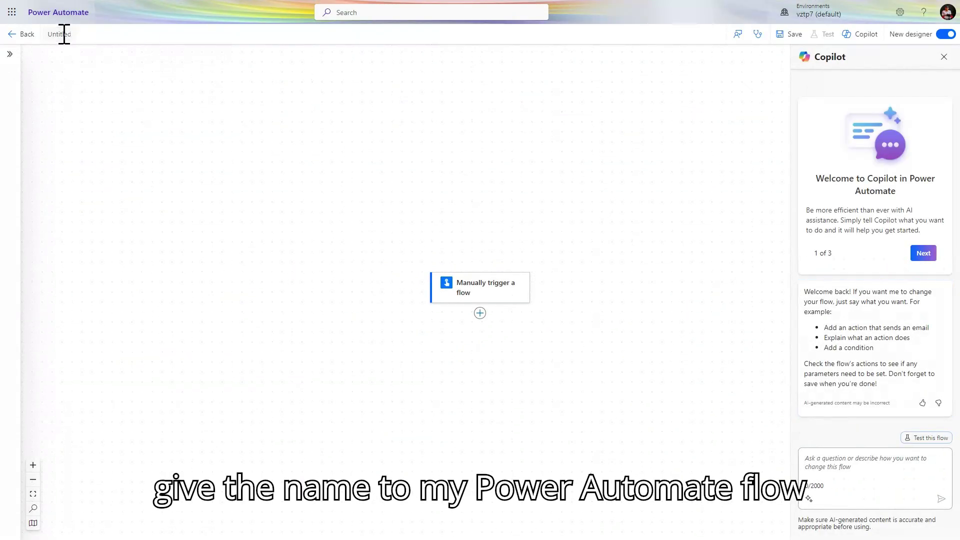
{"action": "type", "text": "Joints"}
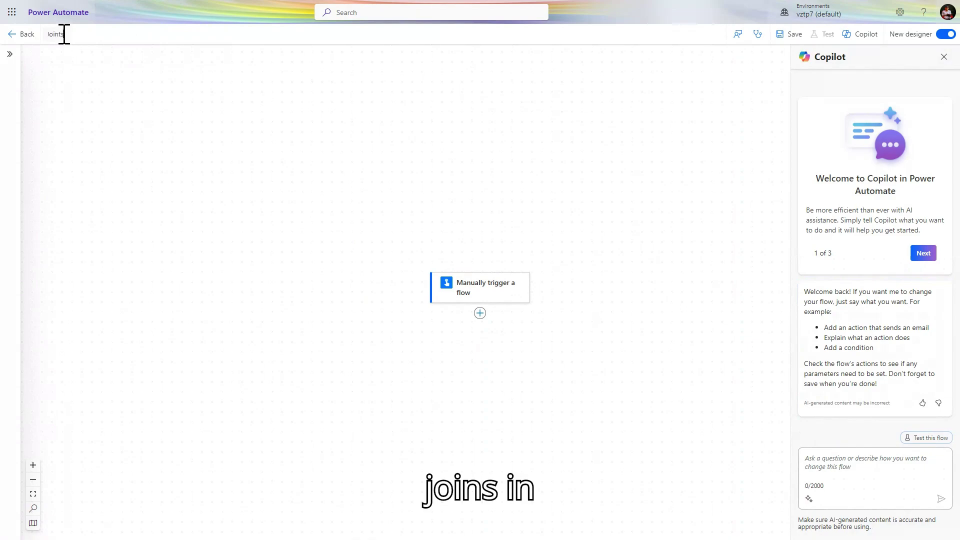
{"action": "type", "text": "InPowerAutomate"}
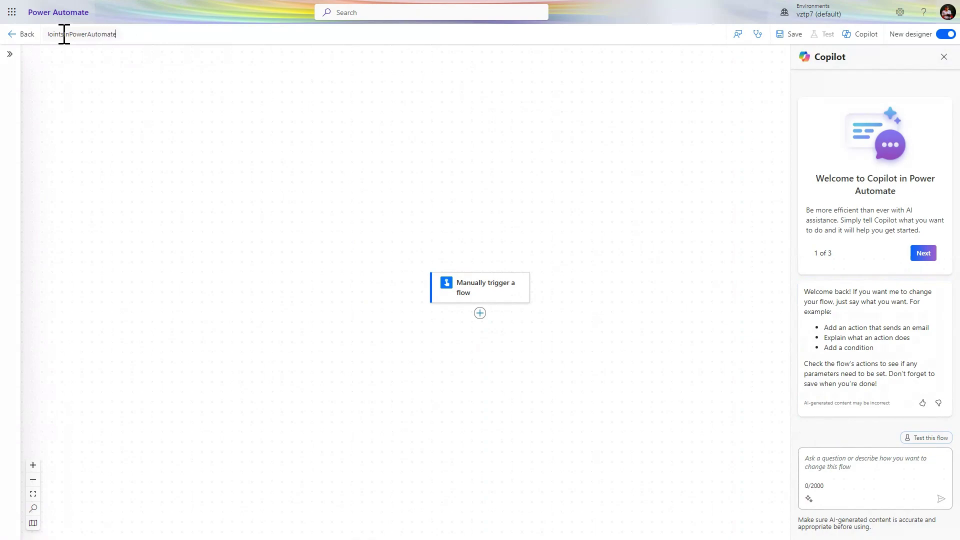
{"action": "key", "text": "Tab"}
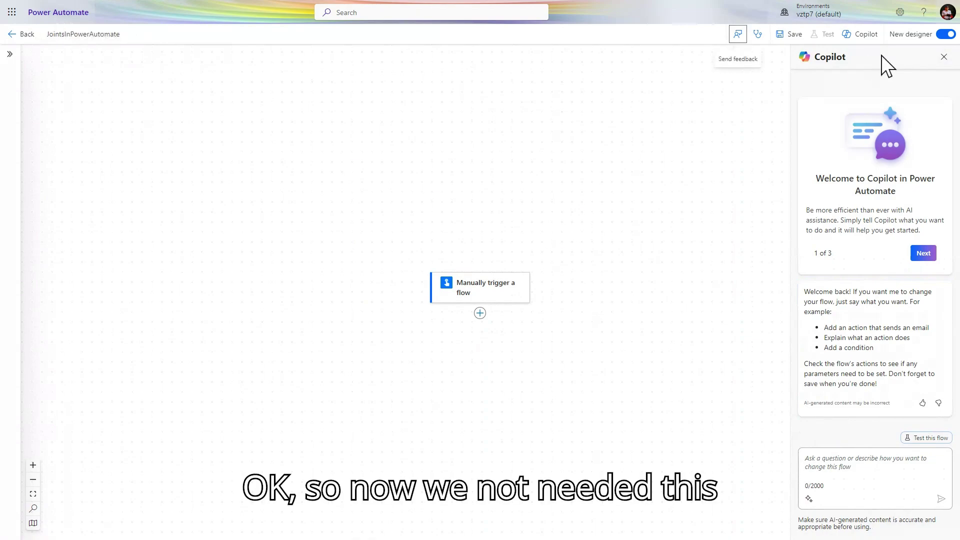
{"action": "left_click", "coordinate": [944, 56]}
Add a Compose data operation directly after the manual trigger.
{"action": "left_click_drag", "start_coordinate": [525, 189], "coordinate": [806, 67]}
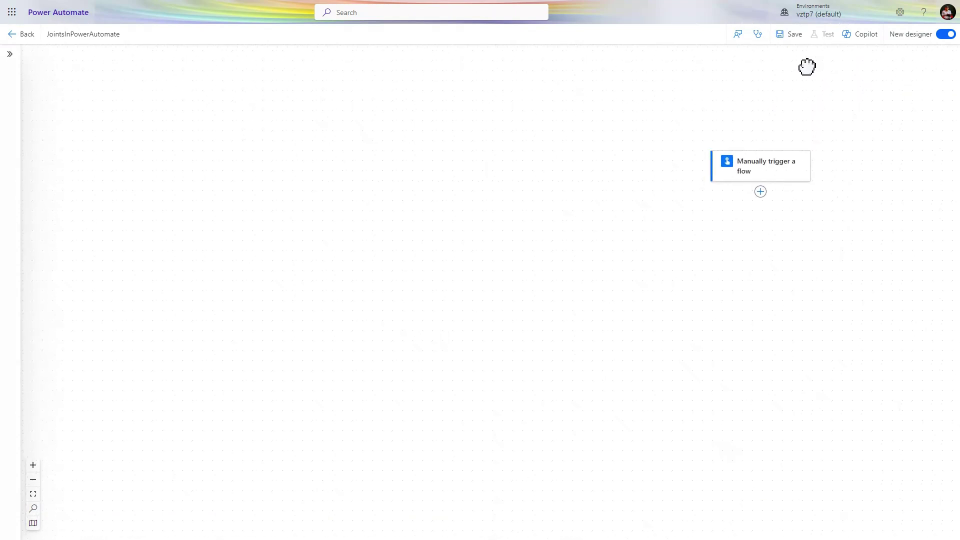
{"action": "left_click_drag", "start_coordinate": [772, 128], "coordinate": [799, 47]}
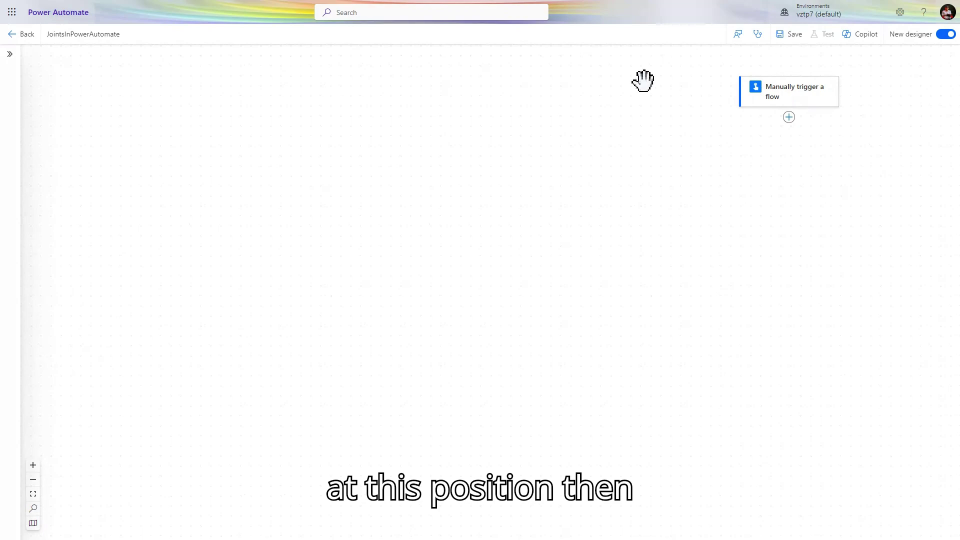
{"action": "left_click", "coordinate": [789, 118]}
{"action": "left_click", "coordinate": [831, 120]}
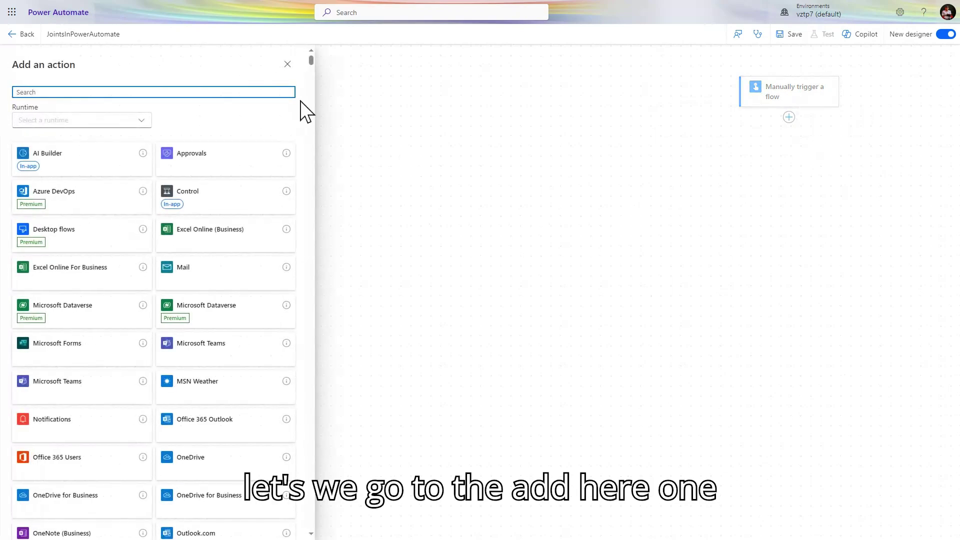
{"action": "type", "text": "compos"}
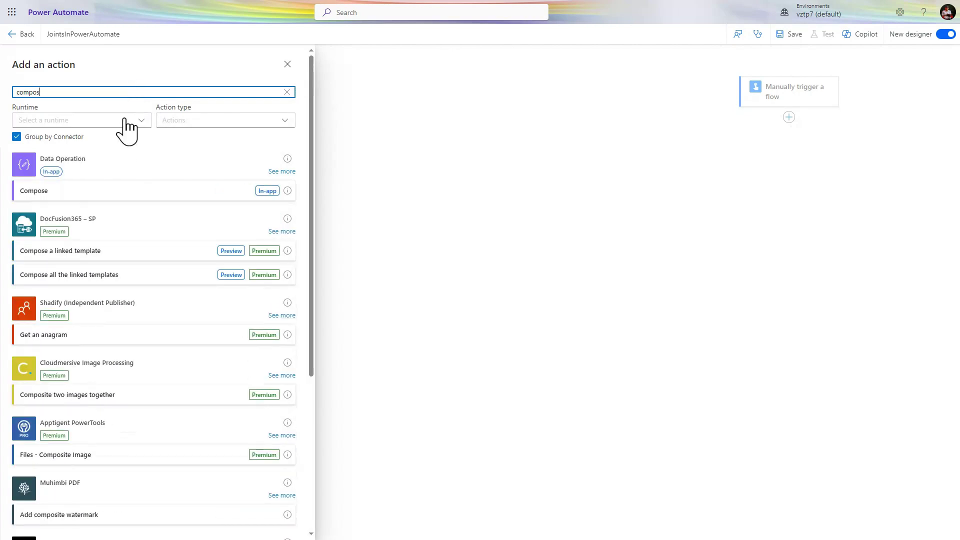
{"action": "left_click", "coordinate": [106, 200]}
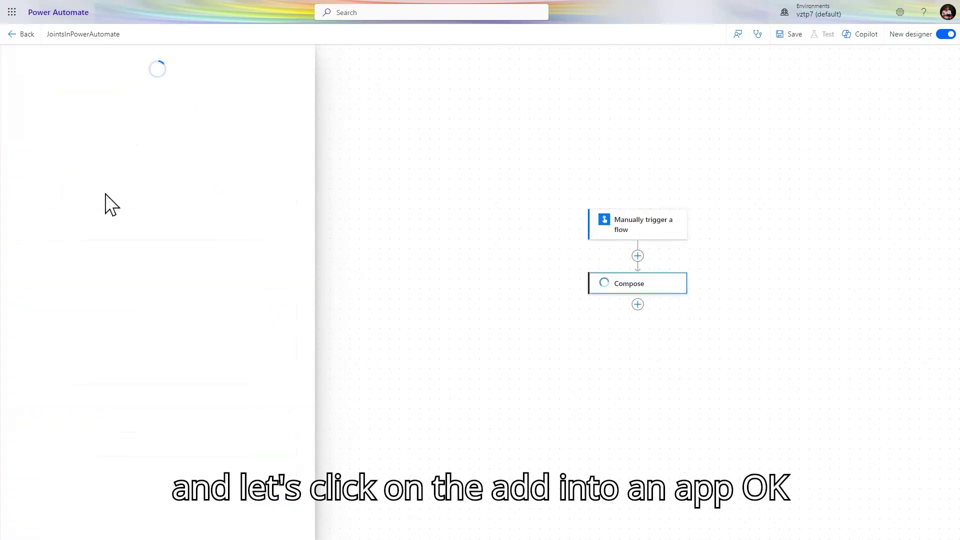
Fill the Compose action's inputs with the copied first JSON array of email, name and age records, and highlight its first email entry.
{"action": "left_click_drag", "start_coordinate": [547, 225], "coordinate": [687, 84]}
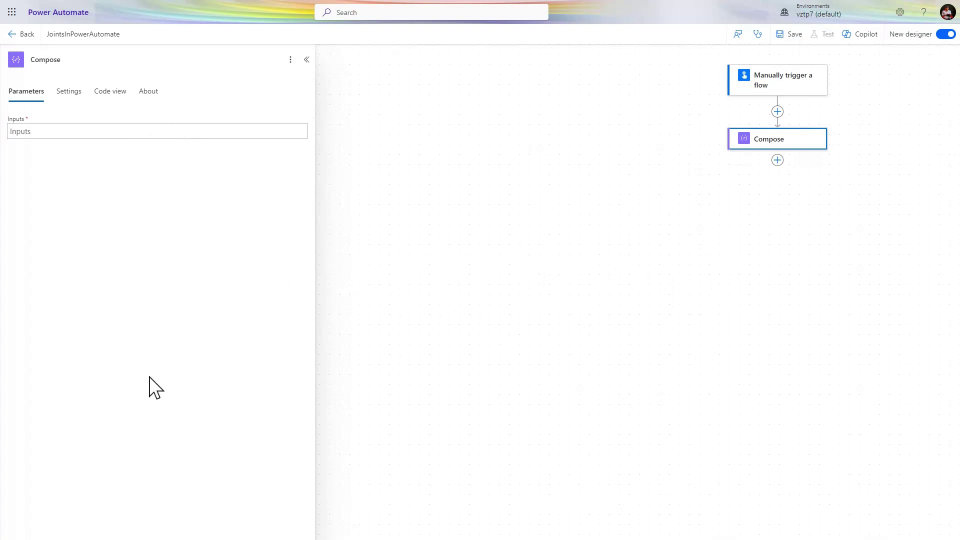
{"action": "left_click", "coordinate": [109, 136]}
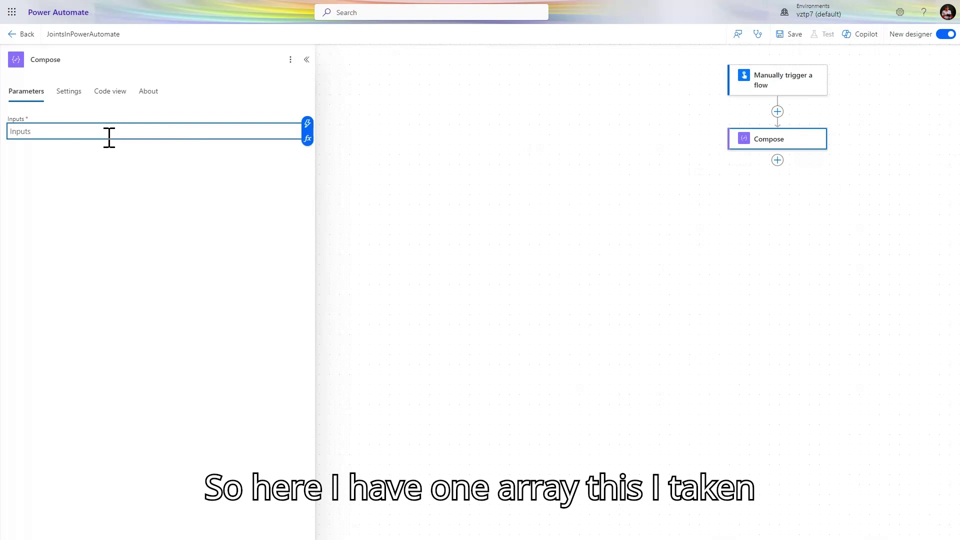
{"action": "key", "text": "ctrl+v"}
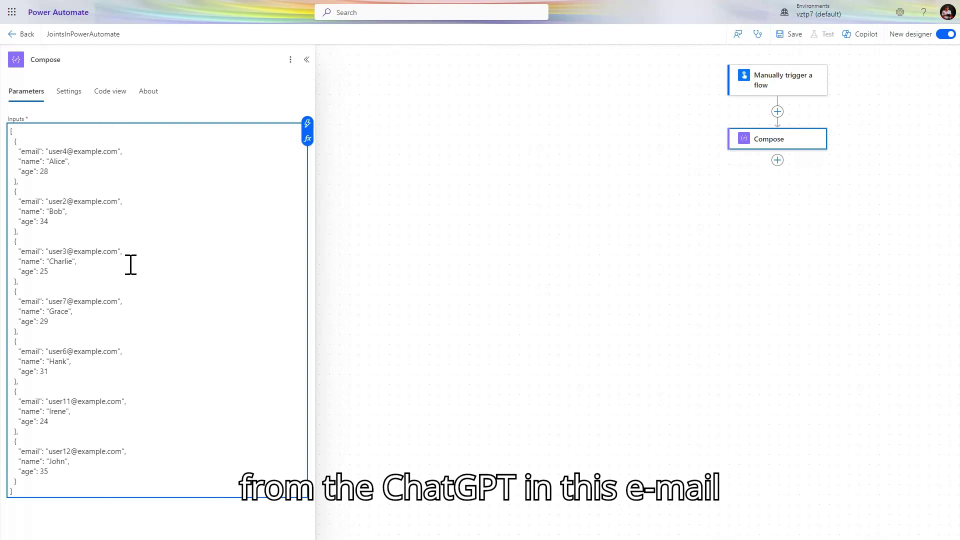
{"action": "double_click", "coordinate": [64, 151]}
{"action": "left_click", "coordinate": [69, 153]}
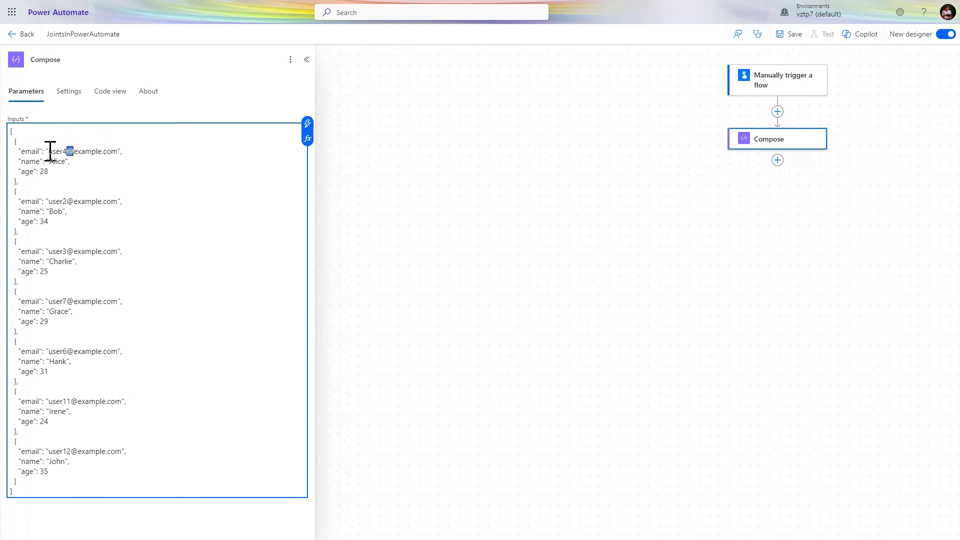
{"action": "left_click_drag", "start_coordinate": [62, 155], "coordinate": [122, 153]}
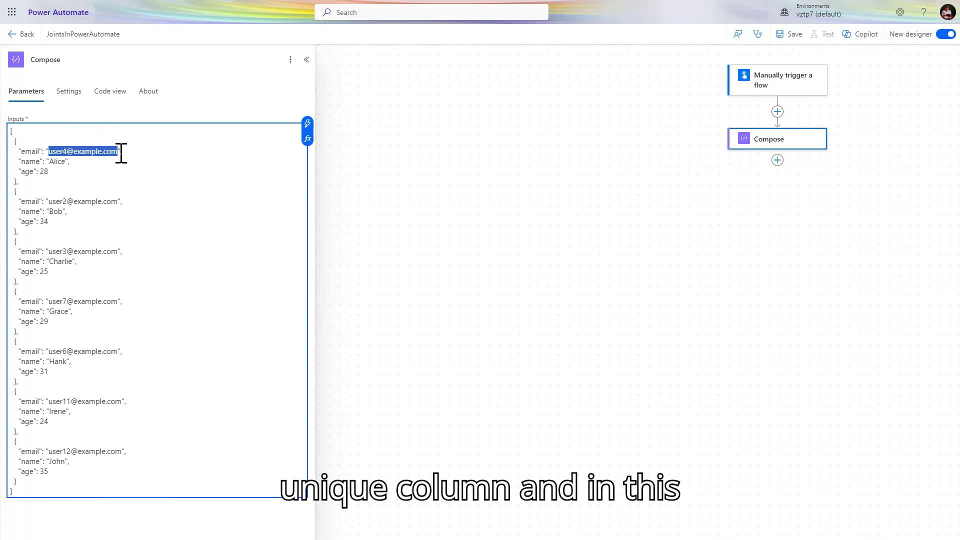
{"action": "left_click", "coordinate": [121, 153]}
{"action": "left_click_drag", "start_coordinate": [14, 153], "coordinate": [124, 152]}
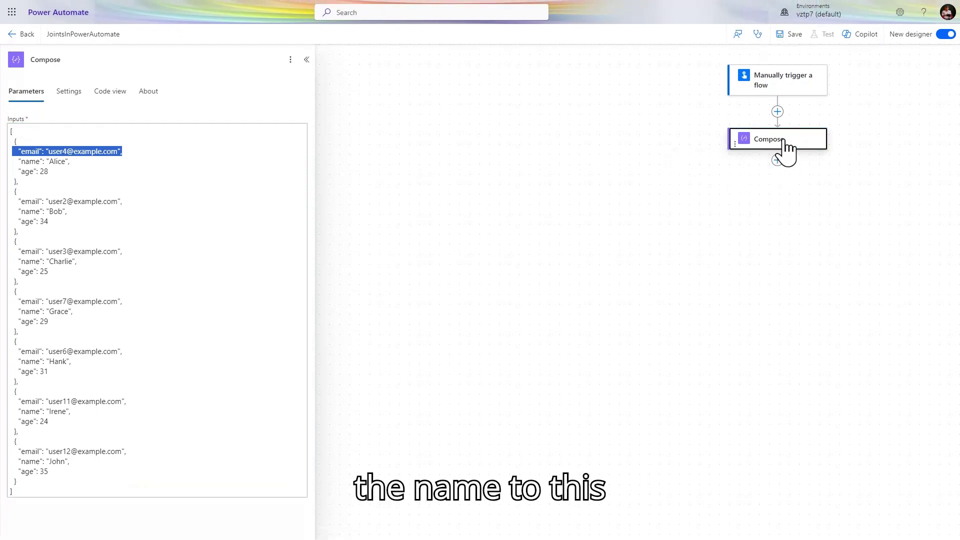
Rename the Compose action that holds the first JSON array as Array1.
{"action": "left_click", "coordinate": [96, 61]}
{"action": "key", "text": "BackSpace"}
{"action": "type", "text": "Array1"}
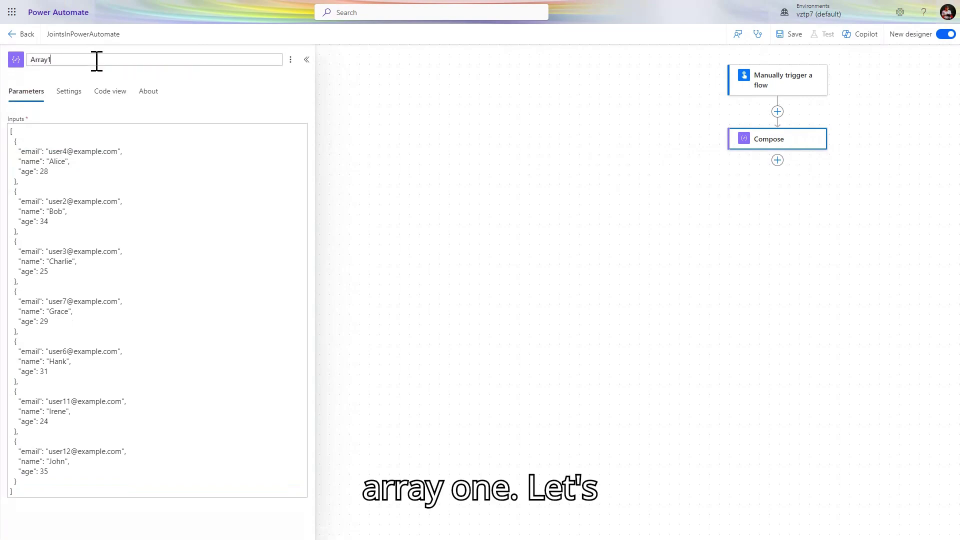
{"action": "key", "text": "Return"}
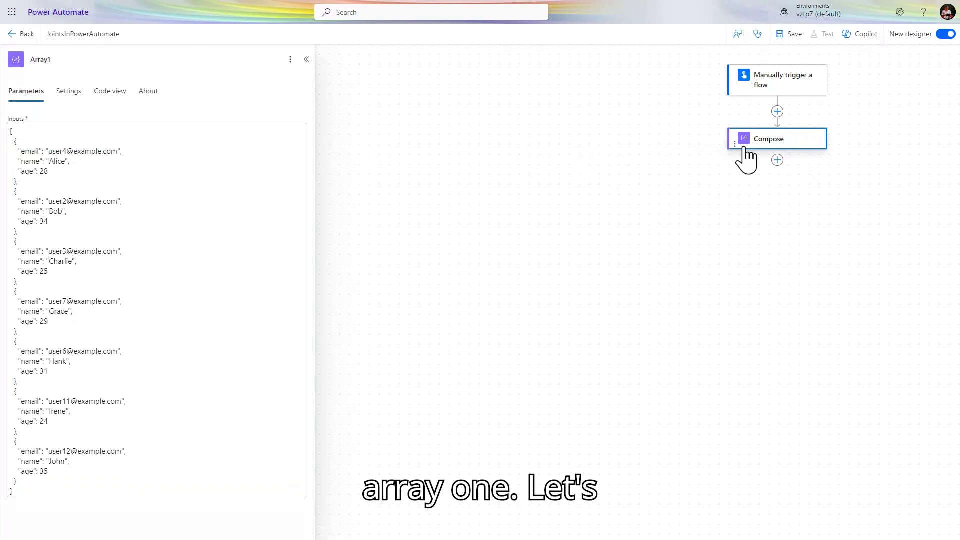
Add a second Compose action after Array1 from the built-in Data Operation connector.
{"action": "left_click", "coordinate": [778, 160]}
{"action": "left_click", "coordinate": [812, 162]}
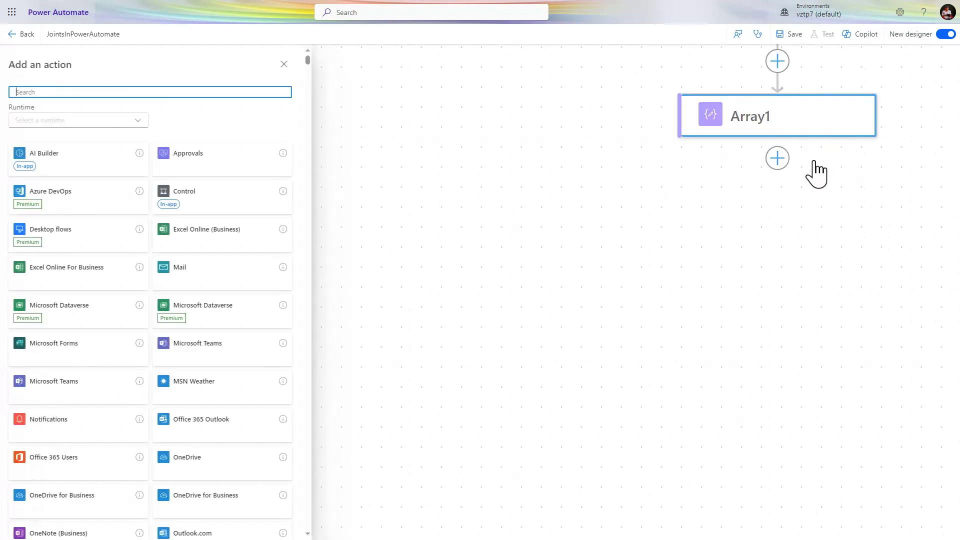
{"action": "left_click", "coordinate": [144, 123]}
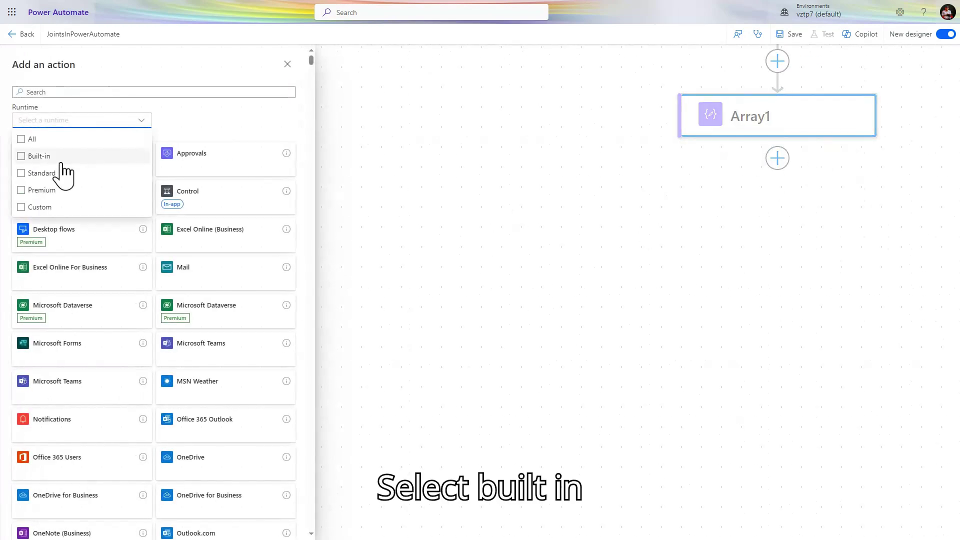
{"action": "left_click", "coordinate": [44, 161]}
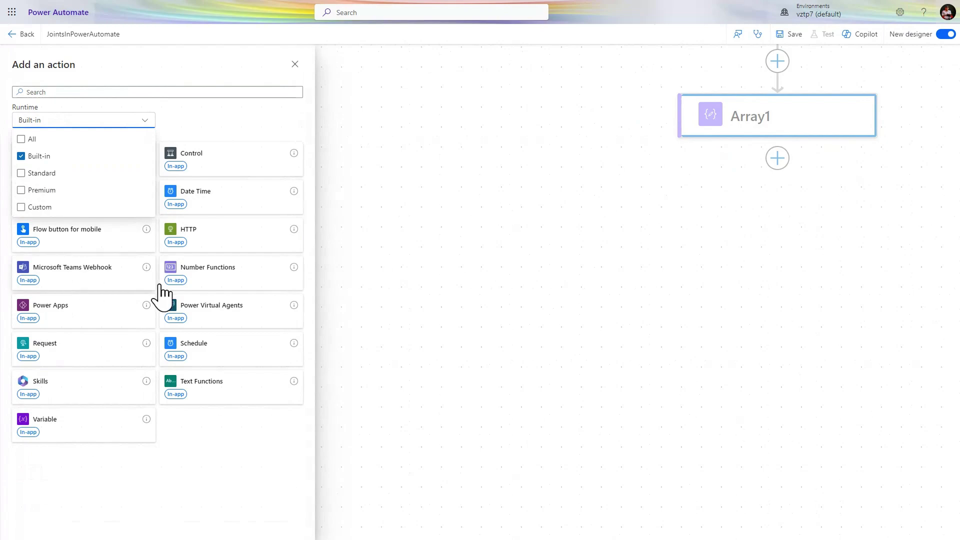
{"action": "left_click", "coordinate": [188, 125]}
{"action": "left_click", "coordinate": [100, 194]}
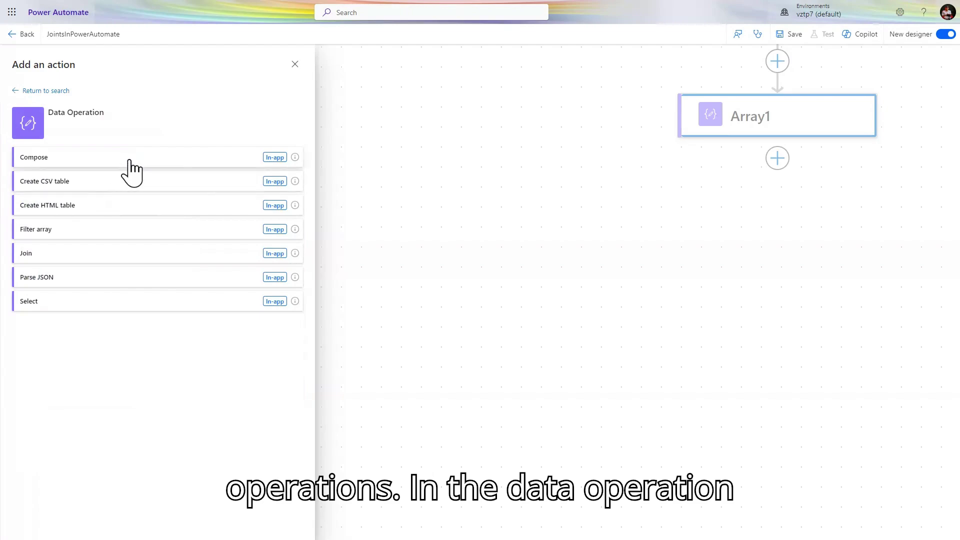
{"action": "left_click", "coordinate": [131, 161]}
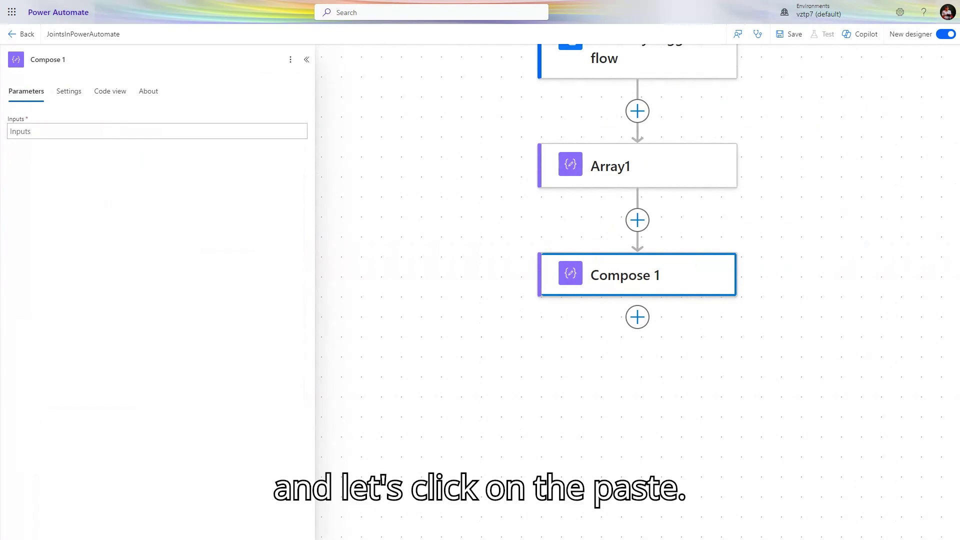
Paste the second JSON array of email, name and age records into the new Compose action's inputs and rename it Array2.
{"action": "left_click", "coordinate": [100, 136]}
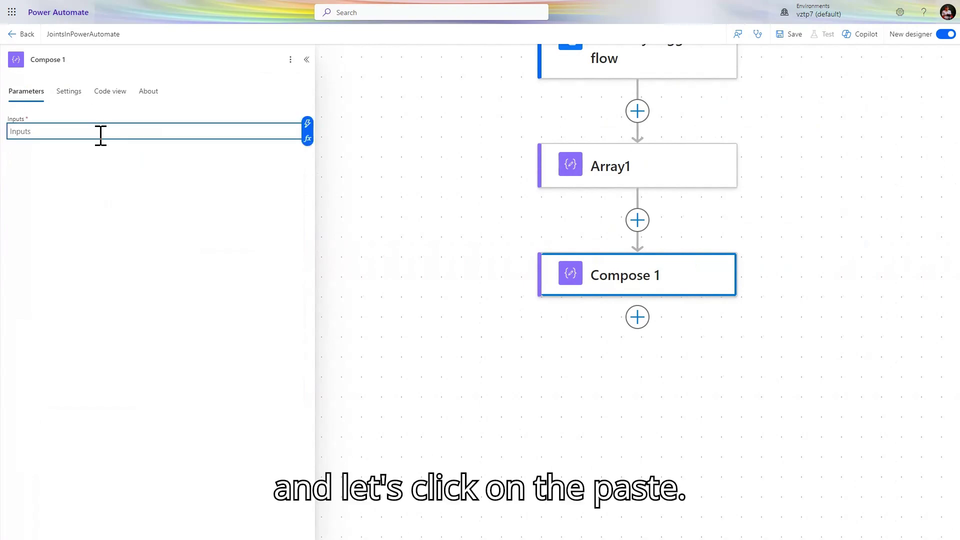
{"action": "key", "text": "ctrl+v"}
{"action": "left_click", "coordinate": [75, 60]}
{"action": "double_click", "coordinate": [76, 60]}
{"action": "key", "text": "ctrl+a"}
{"action": "type", "text": "Arra"}
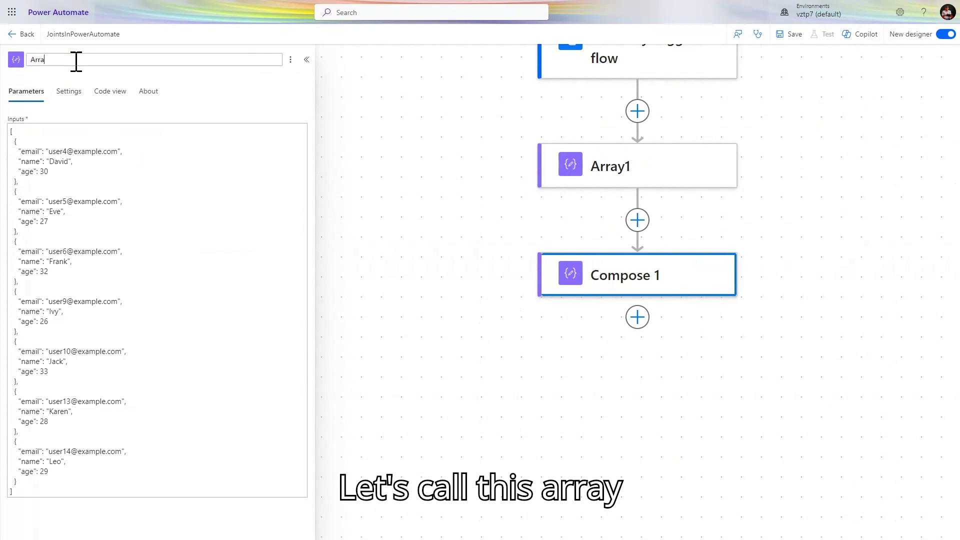
{"action": "type", "text": "y2"}
{"action": "left_click", "coordinate": [452, 160]}
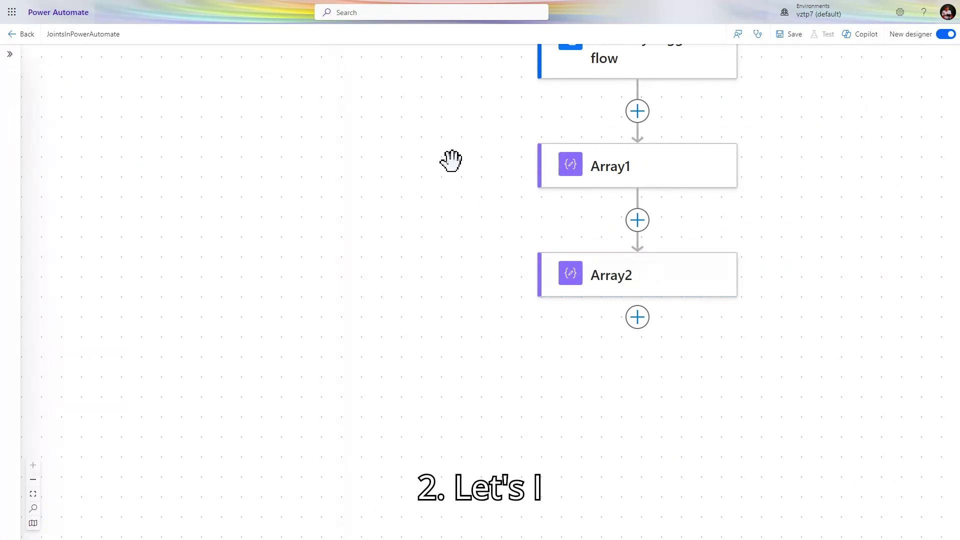
Pin the Array1 action and open Array2 beside it to show both arrays' inputs together.
{"action": "left_click", "coordinate": [623, 184]}
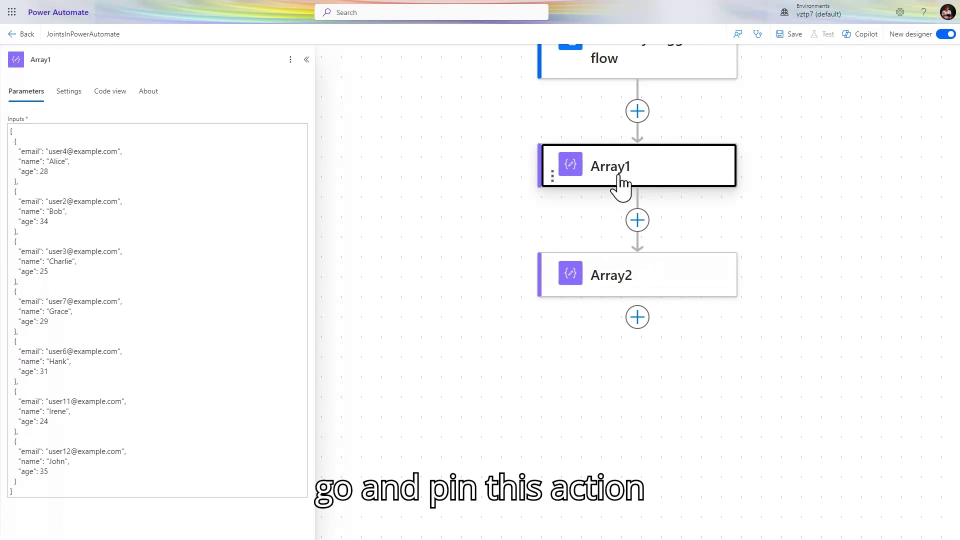
{"action": "left_click", "coordinate": [290, 60]}
{"action": "left_click", "coordinate": [310, 96]}
{"action": "left_click", "coordinate": [574, 283]}
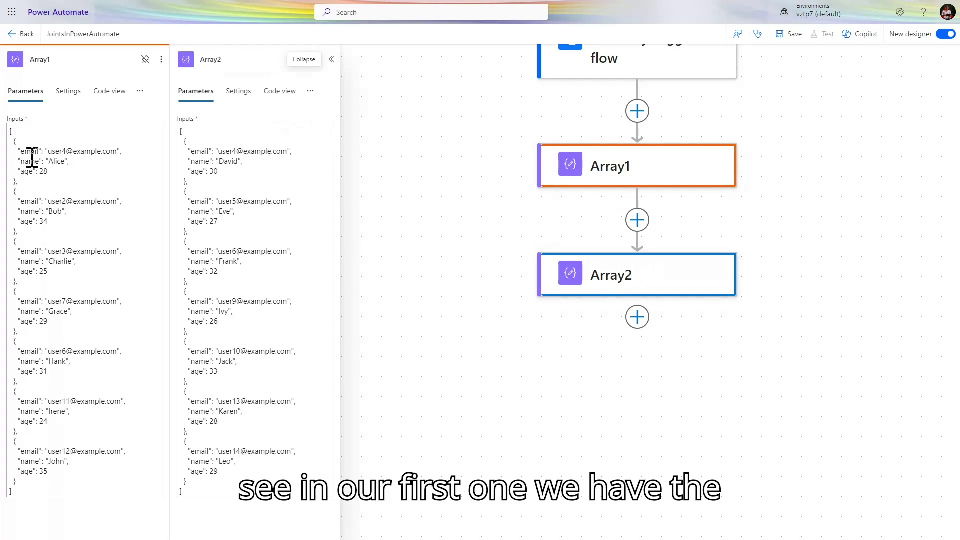
Compare the email values in Array1 and Array2 to identify which records the two arrays have in common.
{"action": "double_click", "coordinate": [61, 155]}
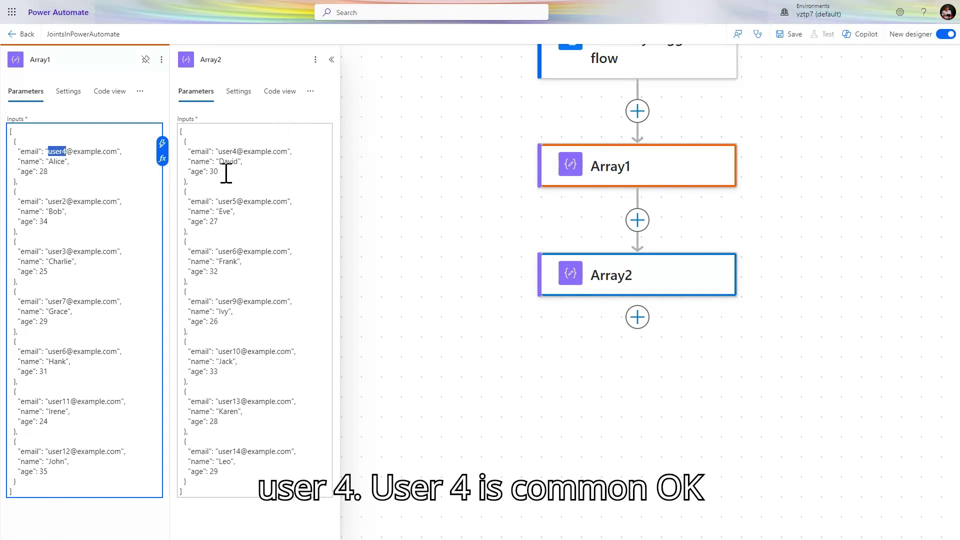
{"action": "double_click", "coordinate": [234, 151]}
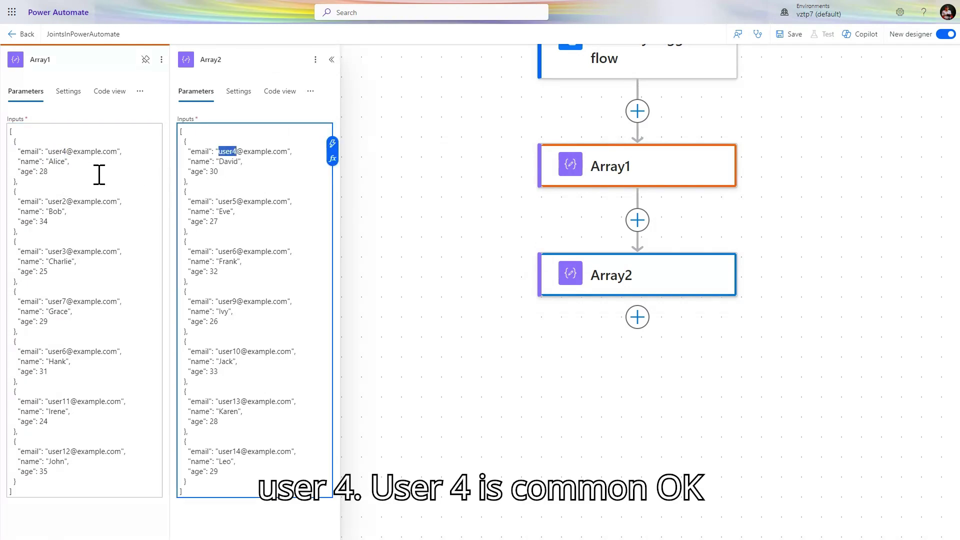
{"action": "double_click", "coordinate": [58, 360]}
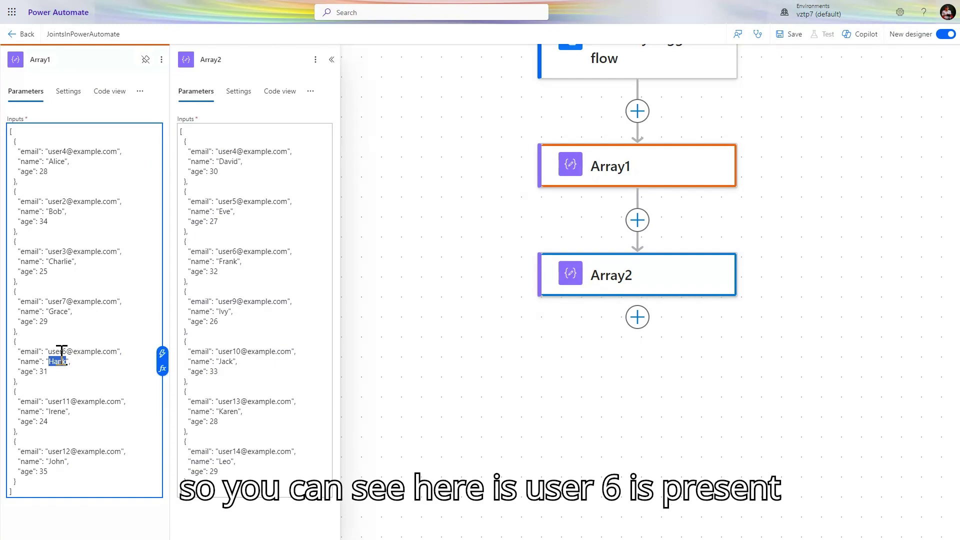
{"action": "double_click", "coordinate": [59, 352]}
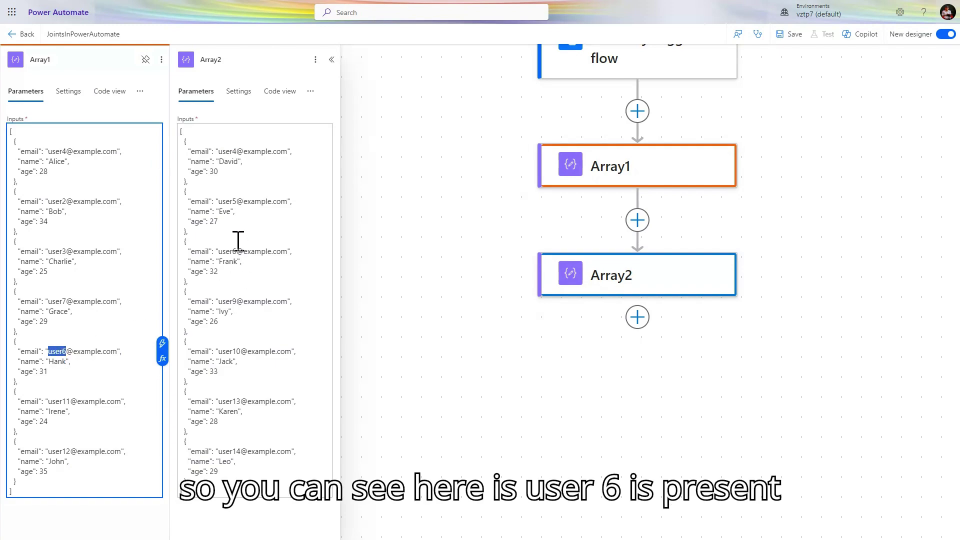
{"action": "double_click", "coordinate": [230, 251]}
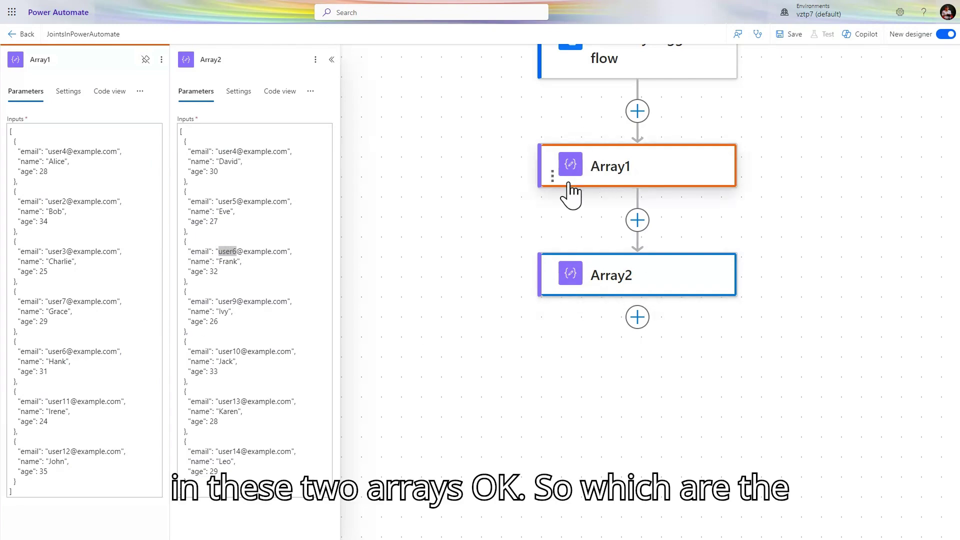
{"action": "double_click", "coordinate": [57, 151]}
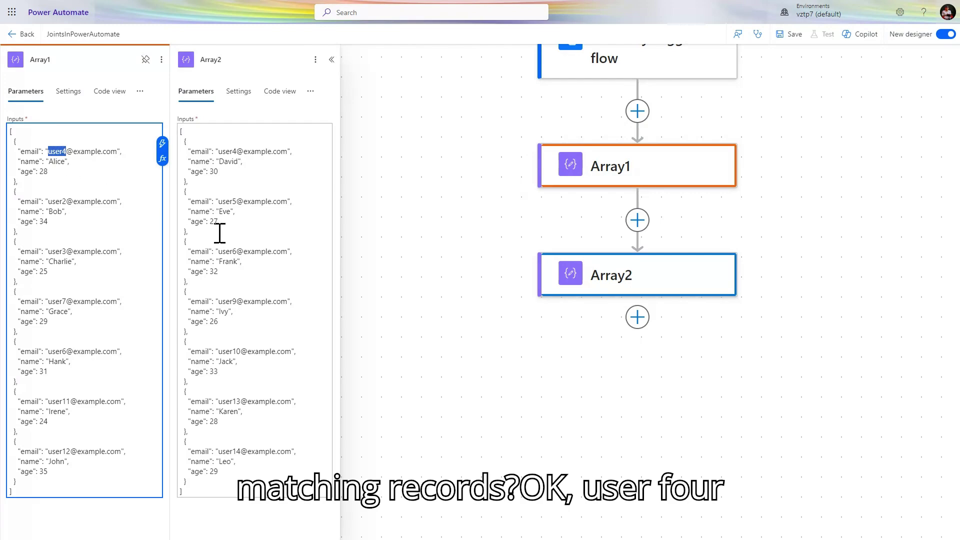
{"action": "left_click", "coordinate": [225, 150]}
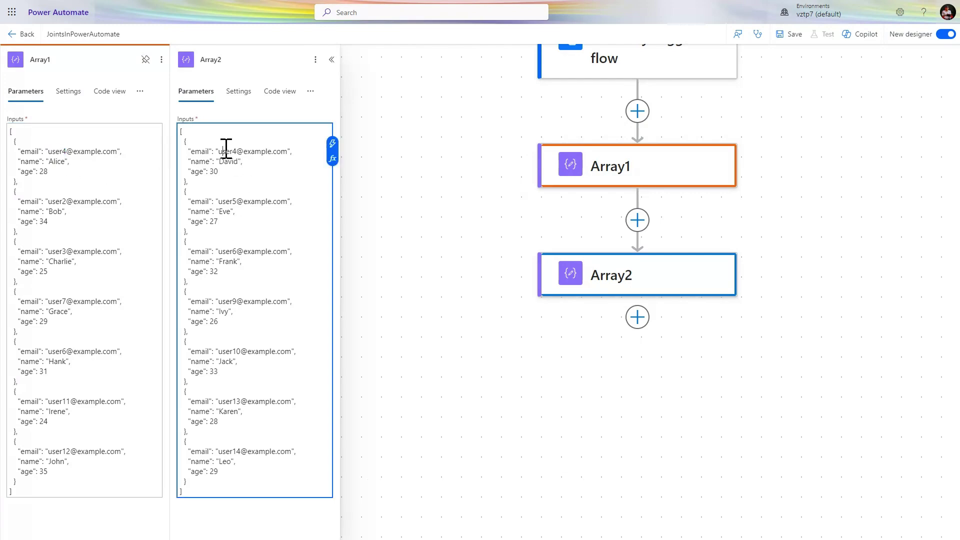
{"action": "double_click", "coordinate": [59, 351]}
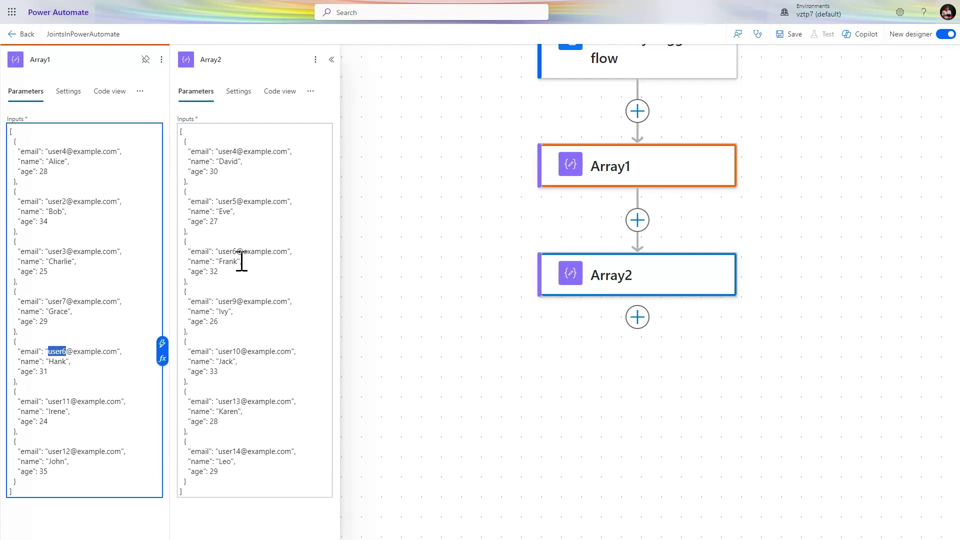
{"action": "double_click", "coordinate": [232, 251]}
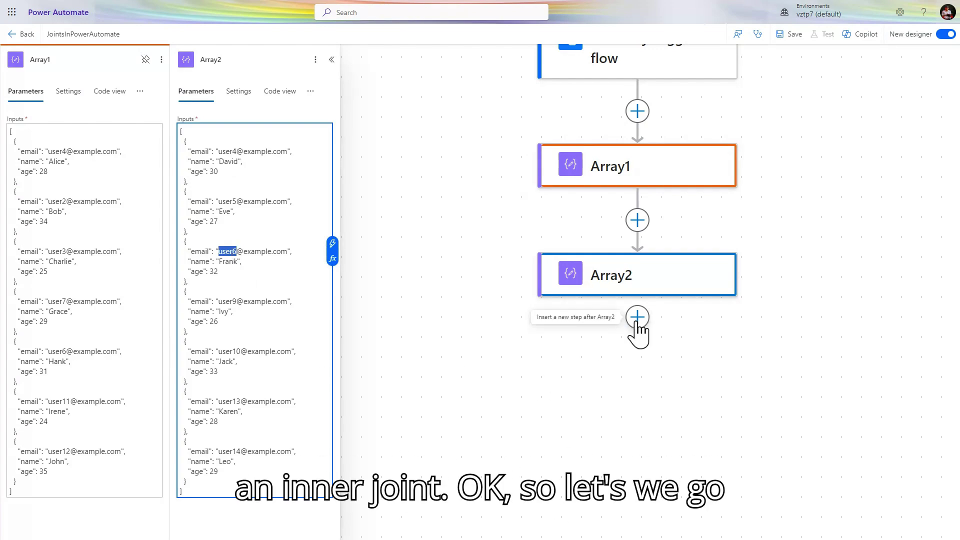
Add a Filter array action after Array2 from the built-in Data Operation connector.
{"action": "left_click", "coordinate": [687, 317]}
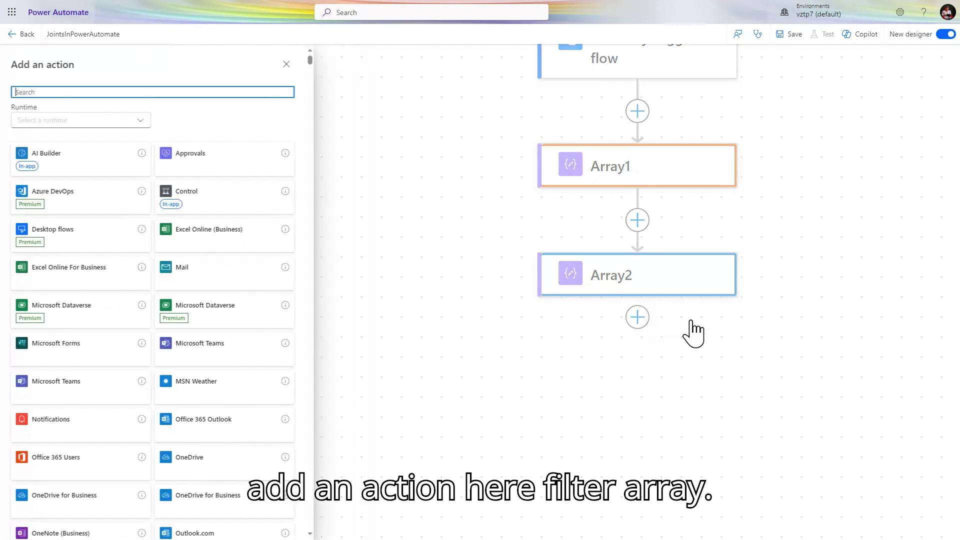
{"action": "left_click", "coordinate": [140, 122]}
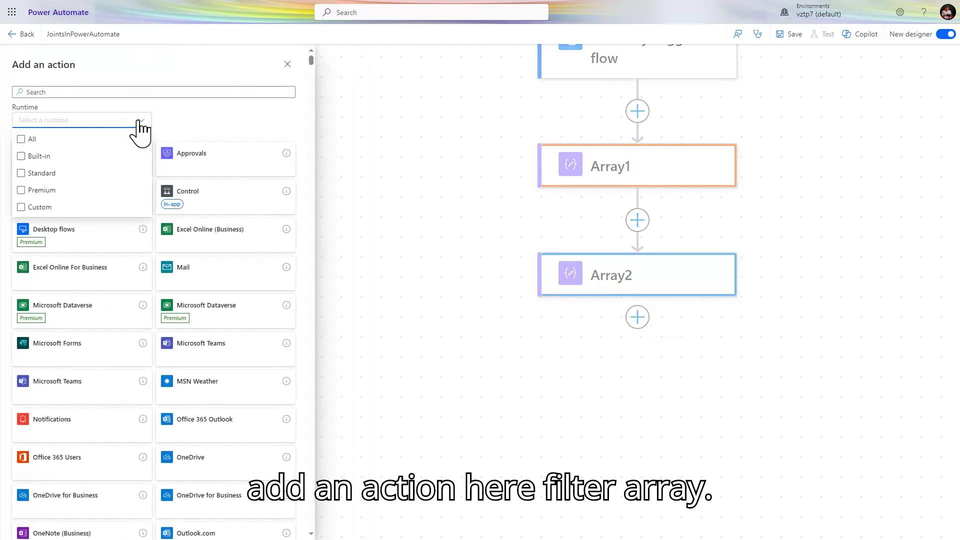
{"action": "left_click", "coordinate": [51, 156]}
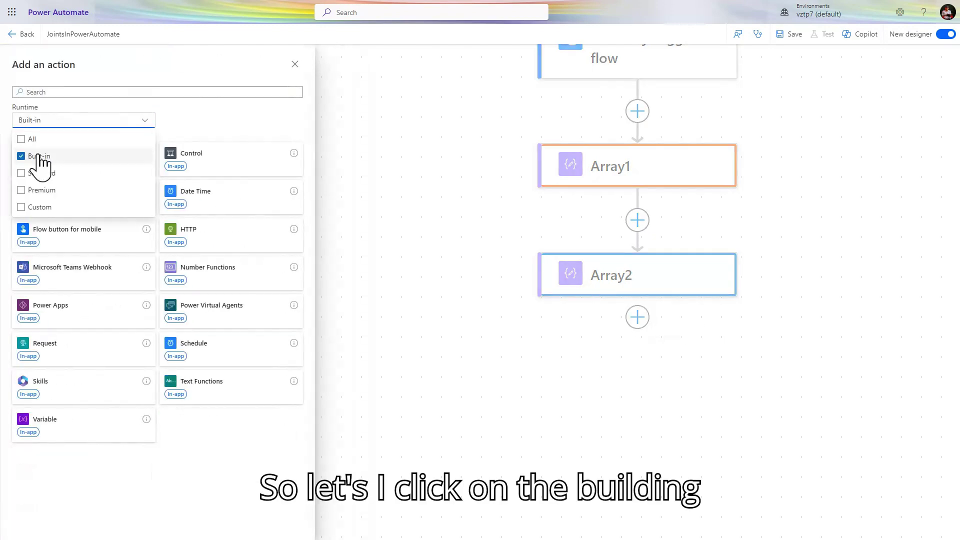
{"action": "left_click", "coordinate": [212, 128]}
{"action": "left_click", "coordinate": [94, 190]}
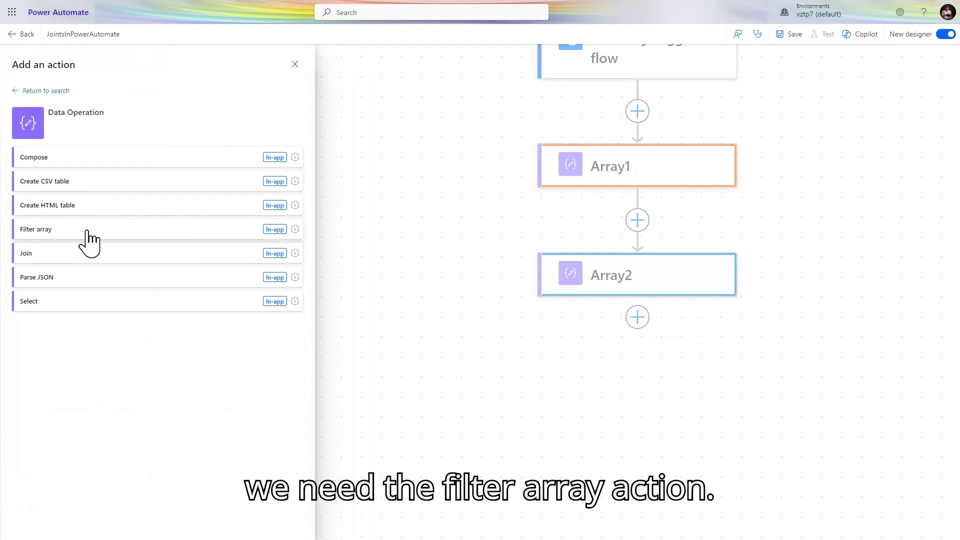
{"action": "left_click", "coordinate": [86, 232]}
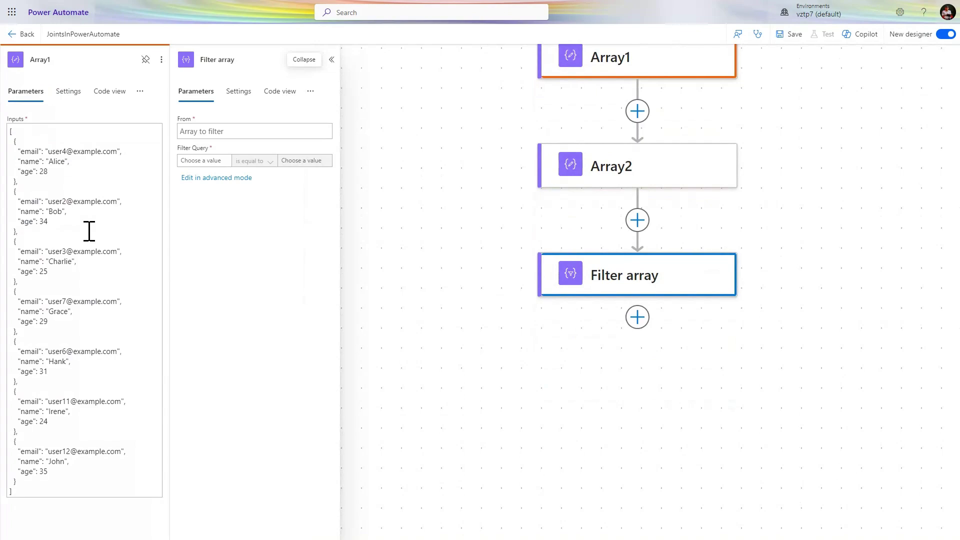
Set the Filter array action's From source to the Outputs of Array1.
{"action": "left_click", "coordinate": [235, 132]}
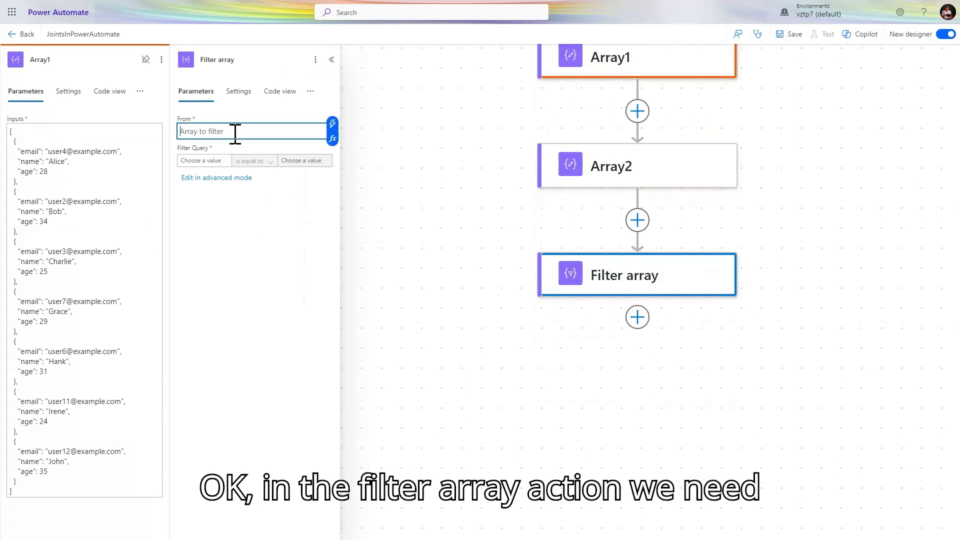
{"action": "left_click", "coordinate": [332, 125]}
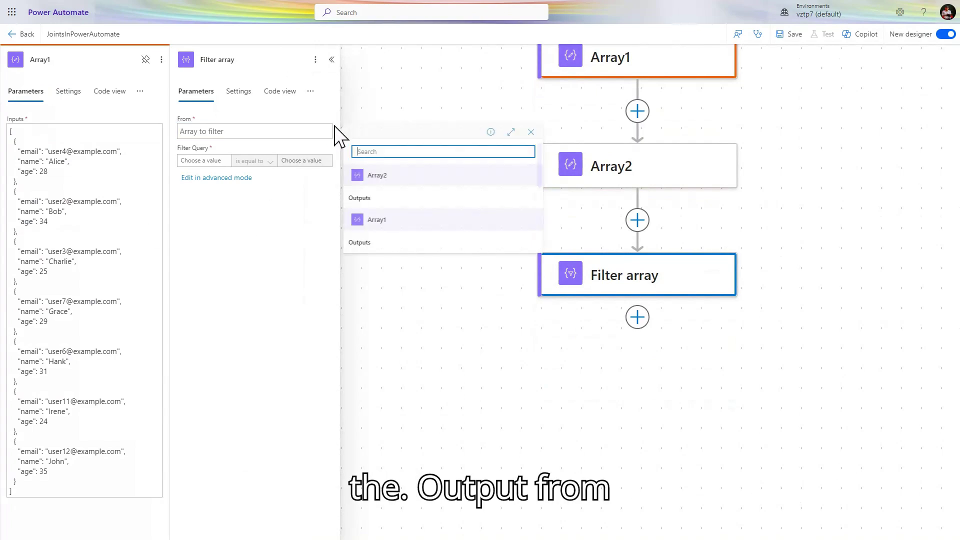
{"action": "left_click", "coordinate": [371, 243]}
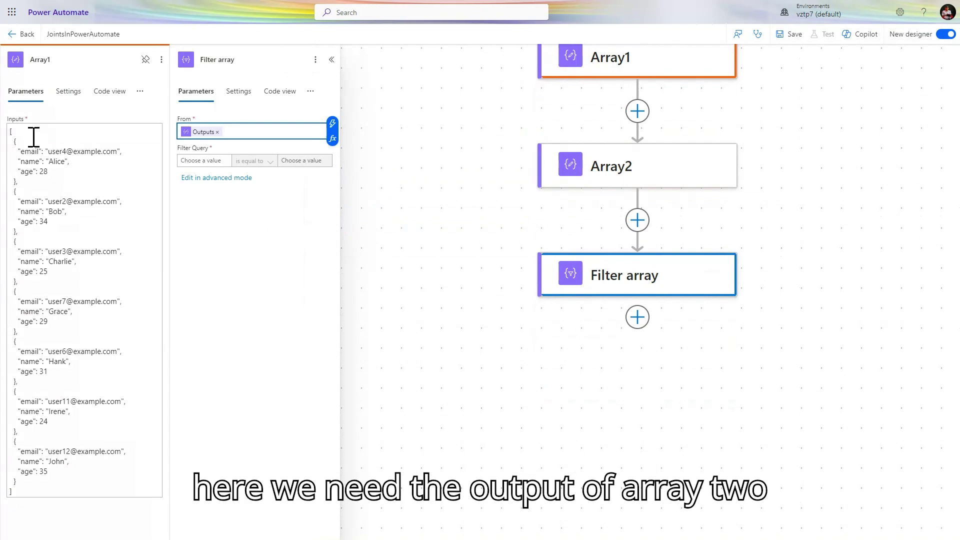
Set the first value of the filter query to the expression string(outputs('Array2')).
{"action": "left_click", "coordinate": [188, 161]}
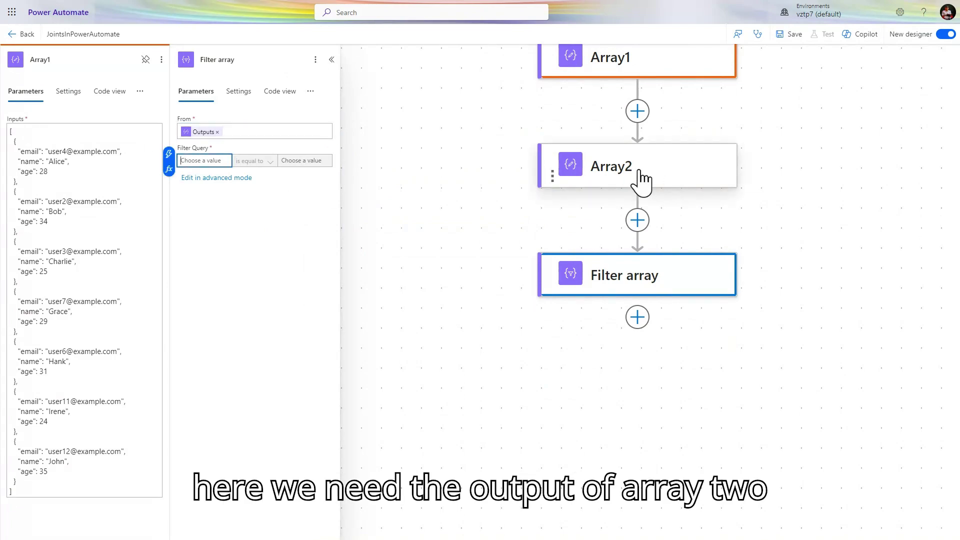
{"action": "left_click", "coordinate": [169, 170]}
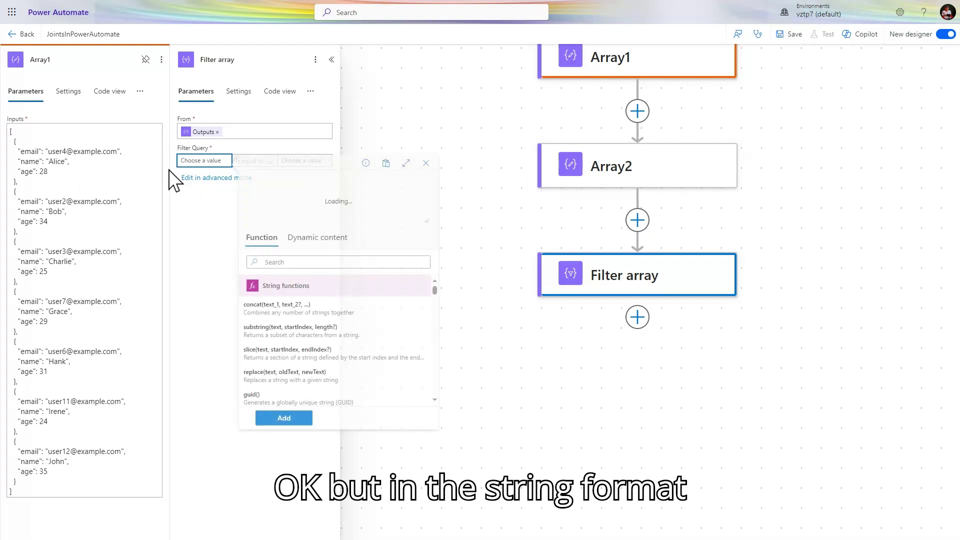
{"action": "type", "text": "string"}
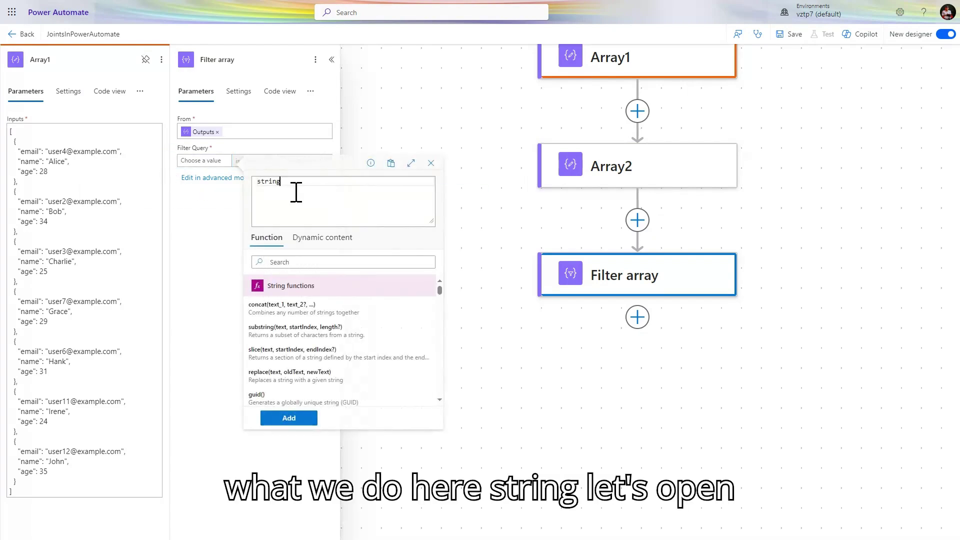
{"action": "left_click", "coordinate": [315, 237]}
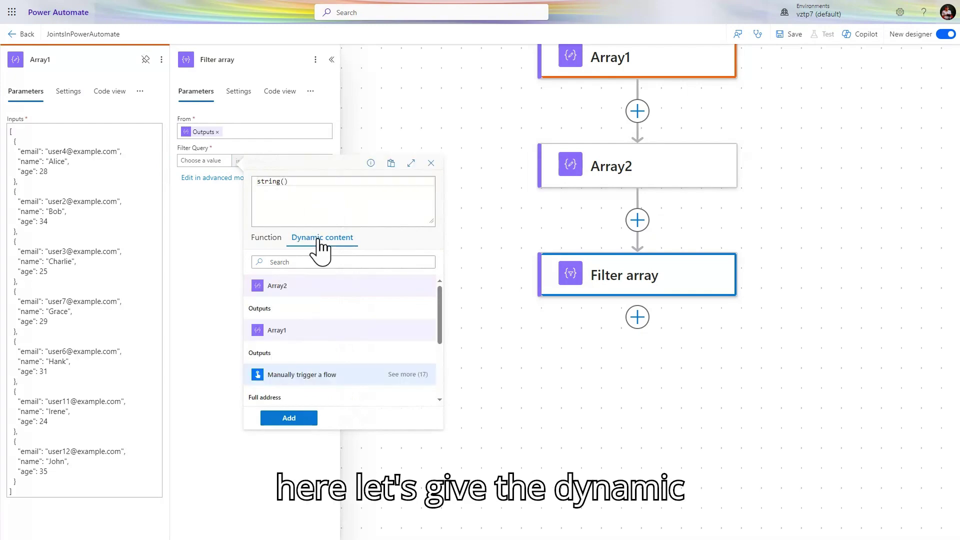
{"action": "left_click", "coordinate": [291, 314]}
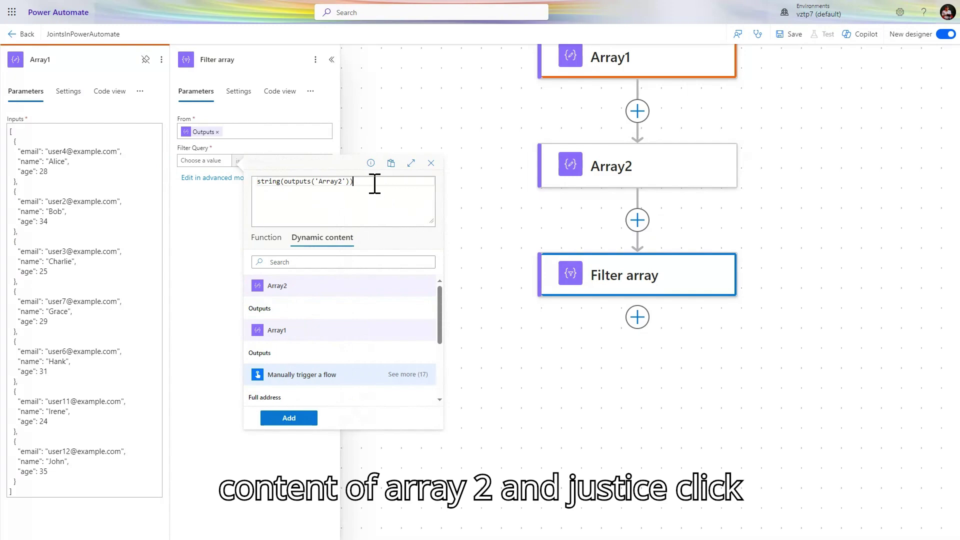
{"action": "left_click", "coordinate": [287, 419]}
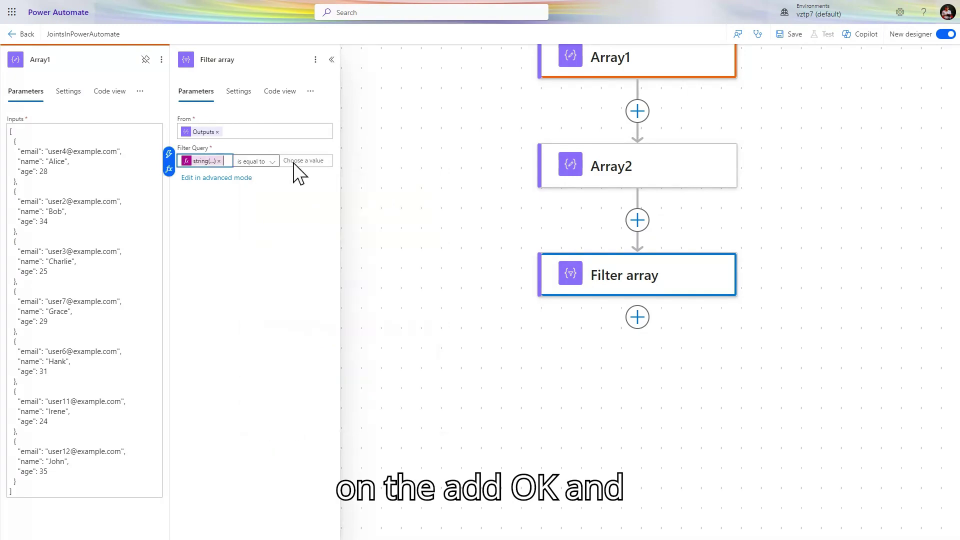
Set the filter query's operator to contains and its comparison value to the expression item()?['email'].
{"action": "left_click", "coordinate": [264, 165]}
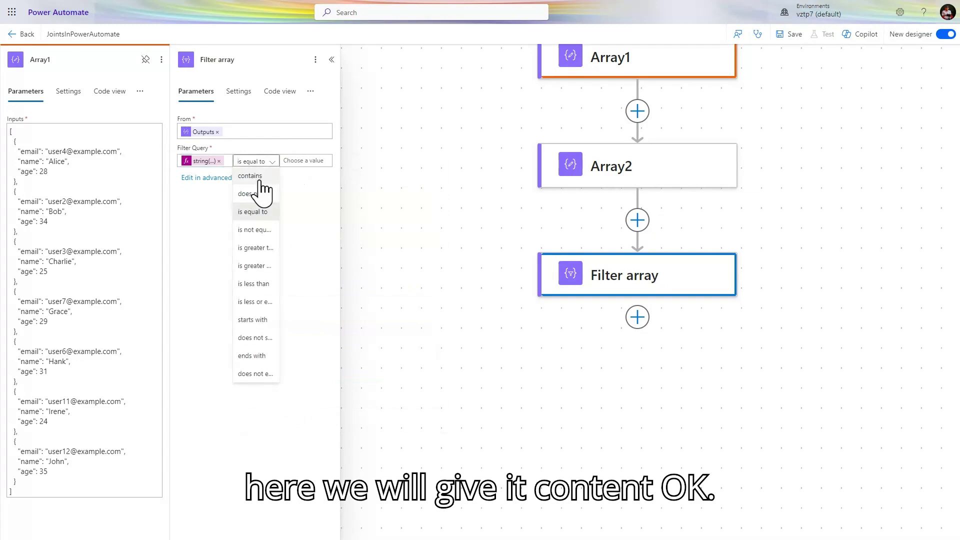
{"action": "left_click", "coordinate": [263, 175]}
{"action": "left_click", "coordinate": [308, 161]}
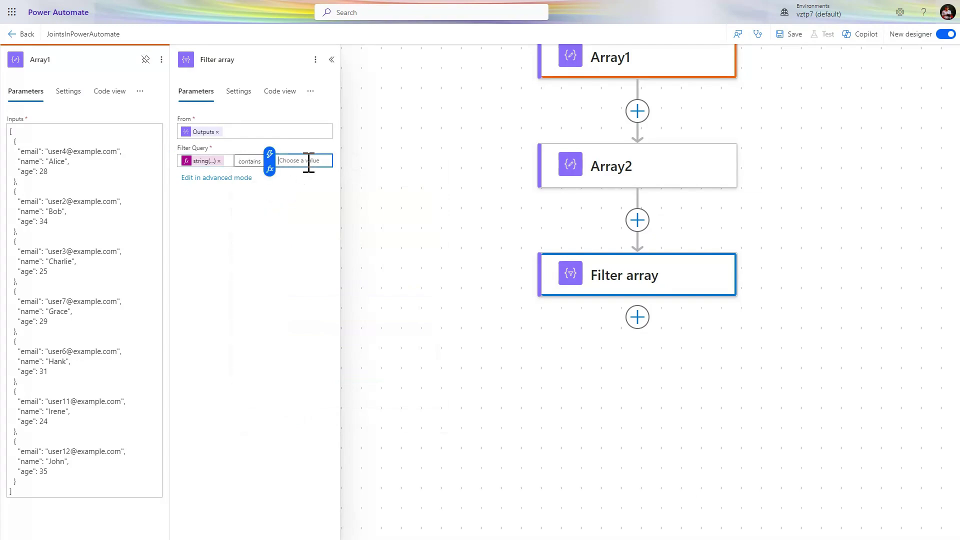
{"action": "left_click", "coordinate": [270, 170]}
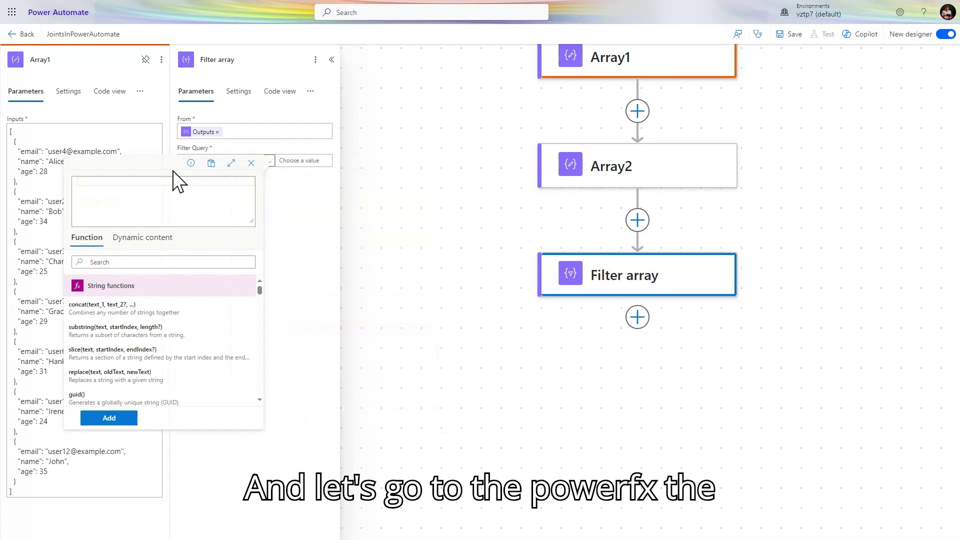
{"action": "type", "text": "ite"}
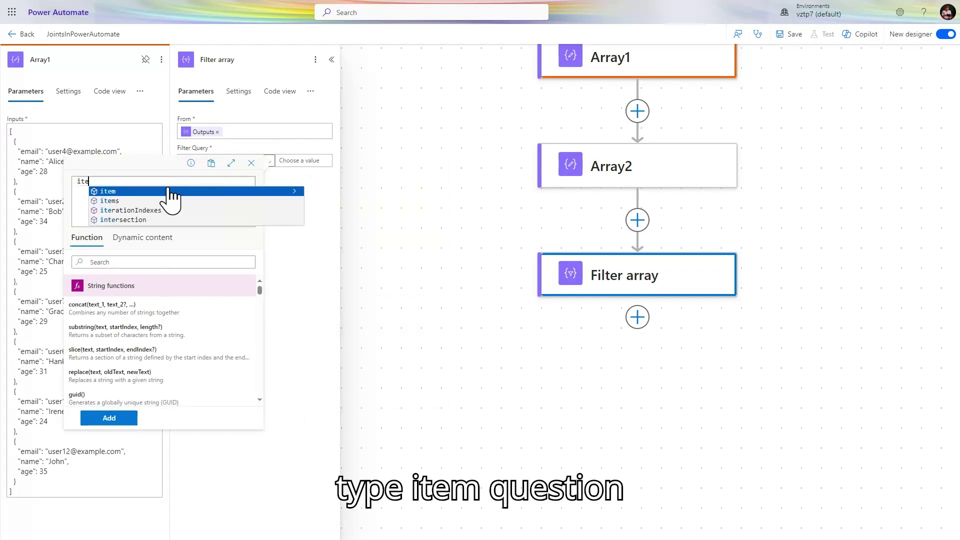
{"action": "left_click", "coordinate": [170, 191]}
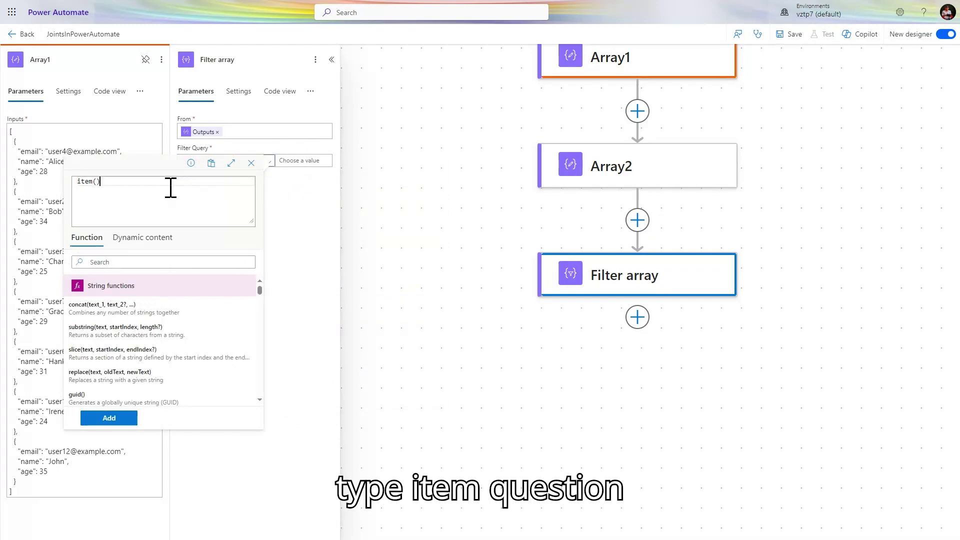
{"action": "type", "text": "?"}
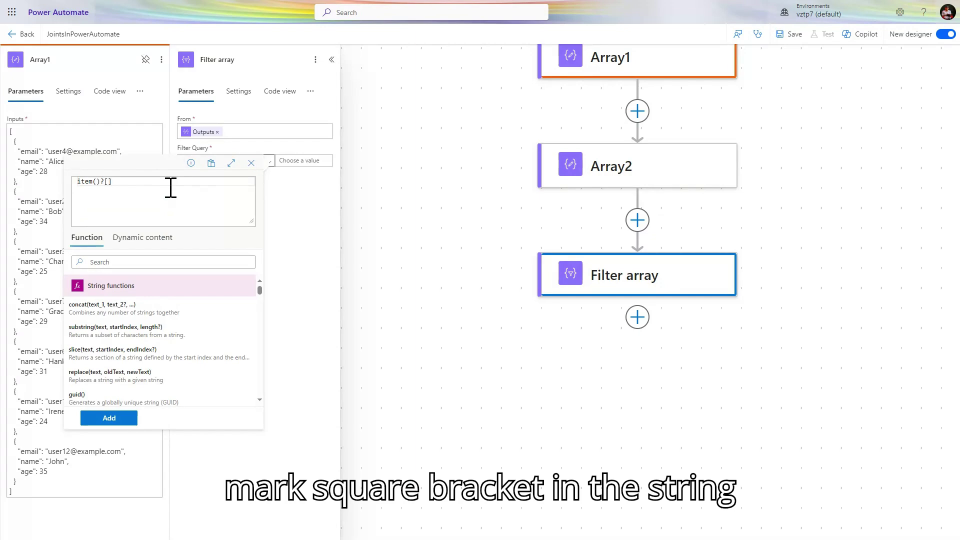
{"action": "type", "text": "['email"}
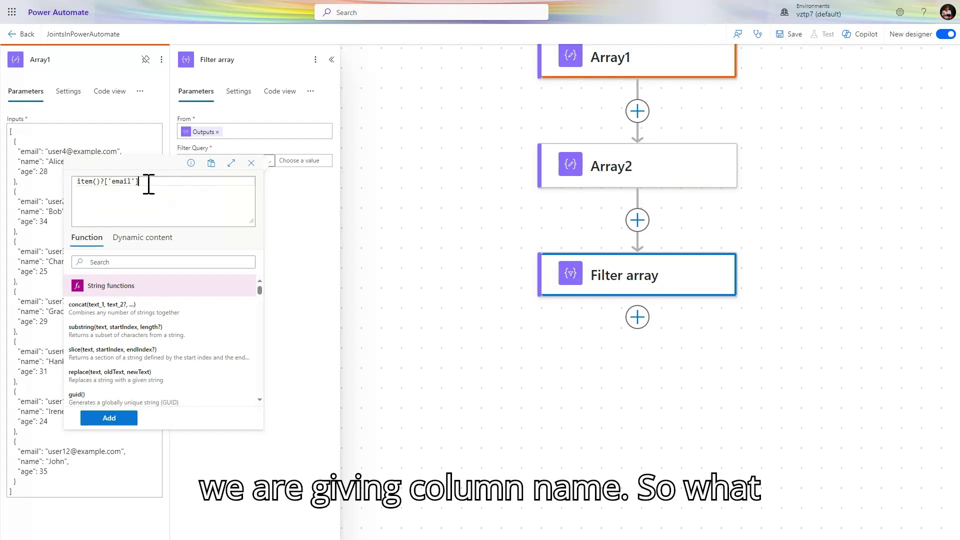
{"action": "left_click", "coordinate": [113, 419]}
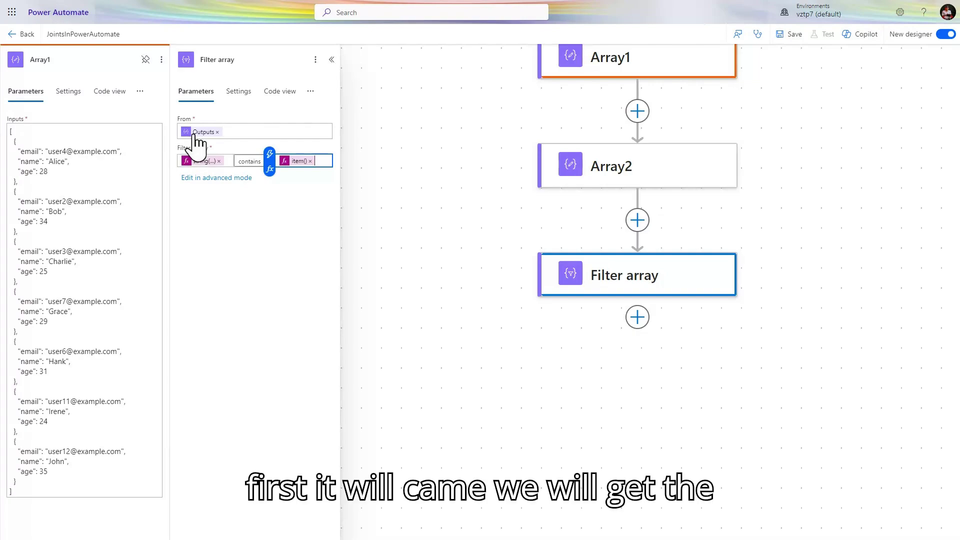
Highlight the first record's email in Array1, and open and pin the Array2 action.
{"action": "left_click_drag", "start_coordinate": [48, 151], "coordinate": [116, 156]}
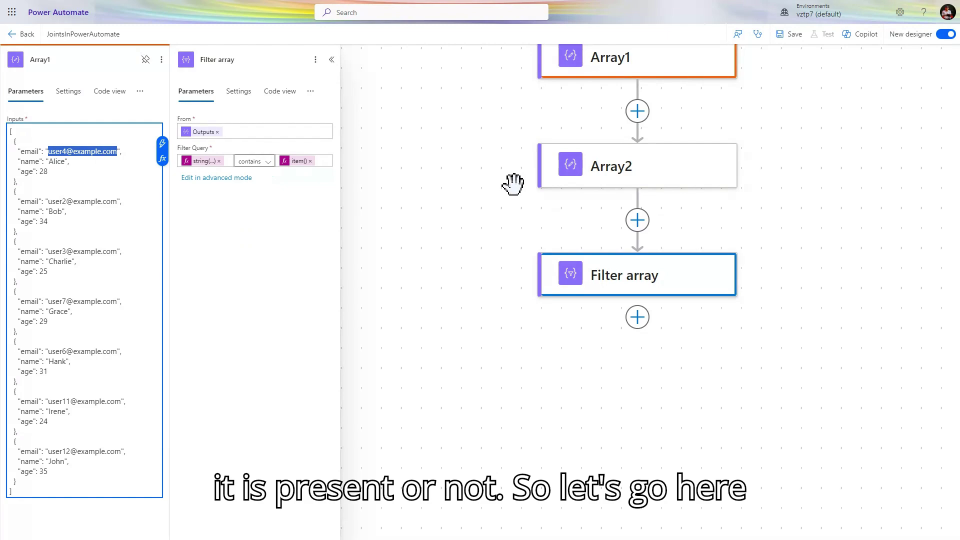
{"action": "left_click", "coordinate": [570, 175]}
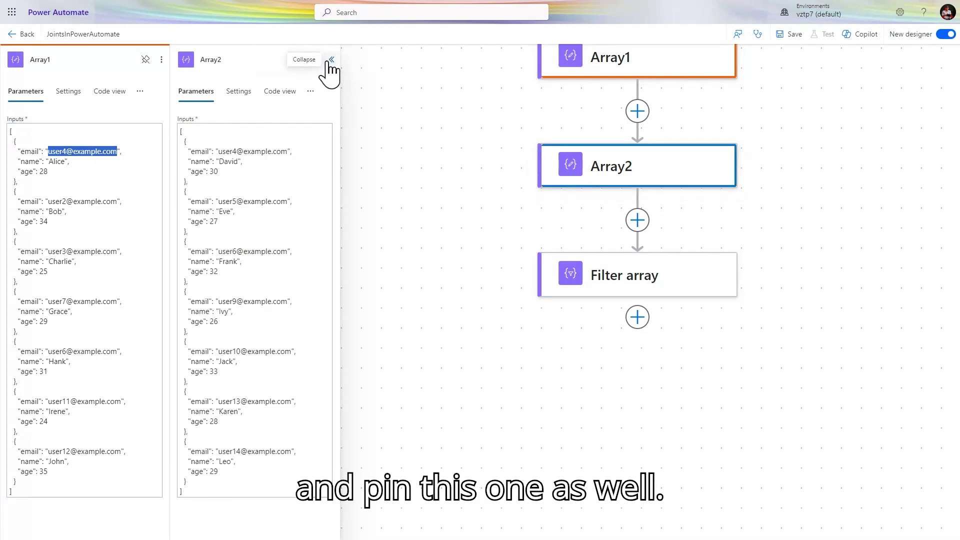
{"action": "left_click", "coordinate": [315, 61]}
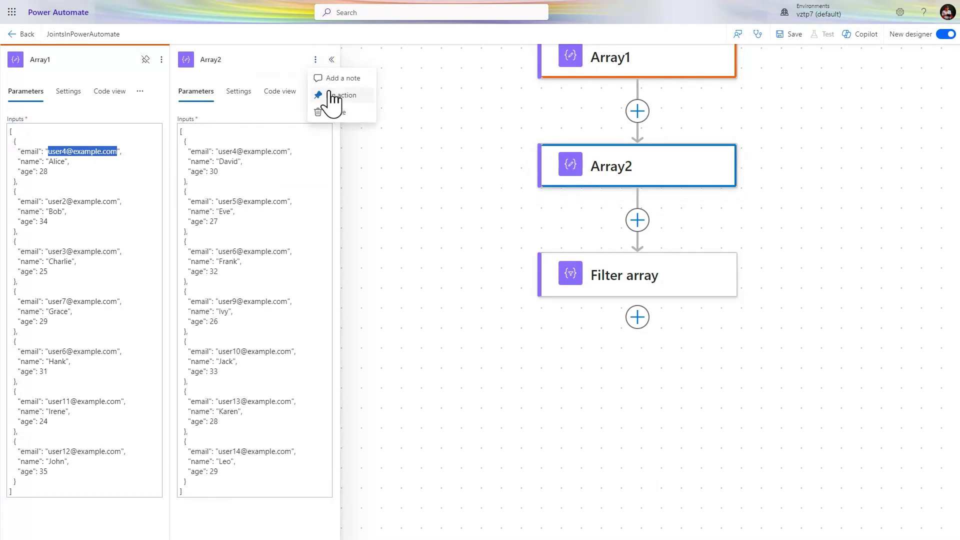
{"action": "left_click", "coordinate": [331, 96]}
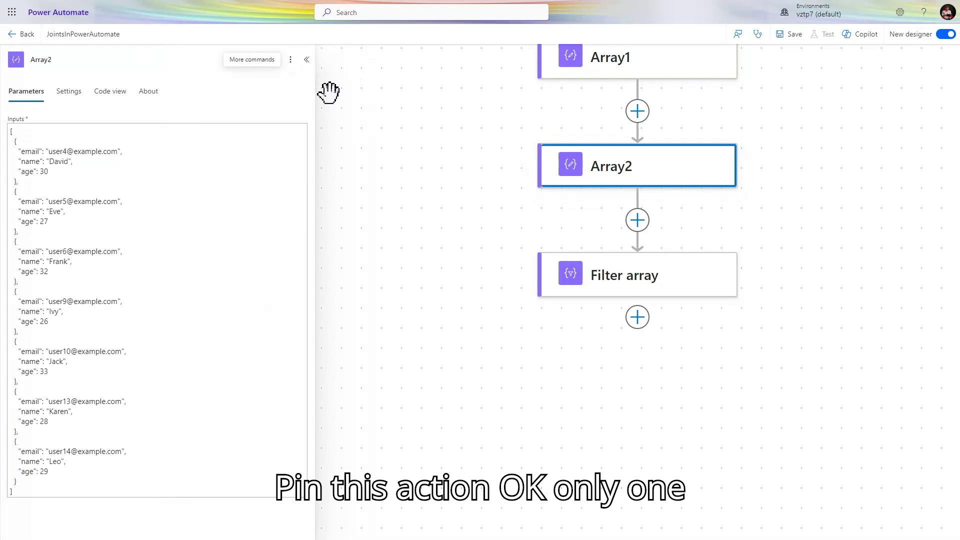
Open Array1 beside the pinned Array2 to compare their records, and reopen the Filter array action.
{"action": "left_click", "coordinate": [587, 83]}
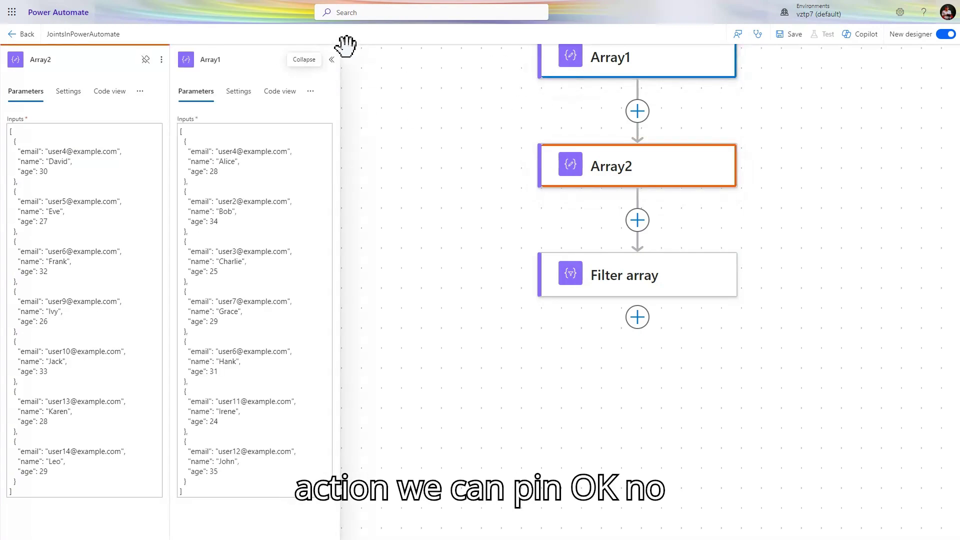
{"action": "left_click", "coordinate": [586, 283]}
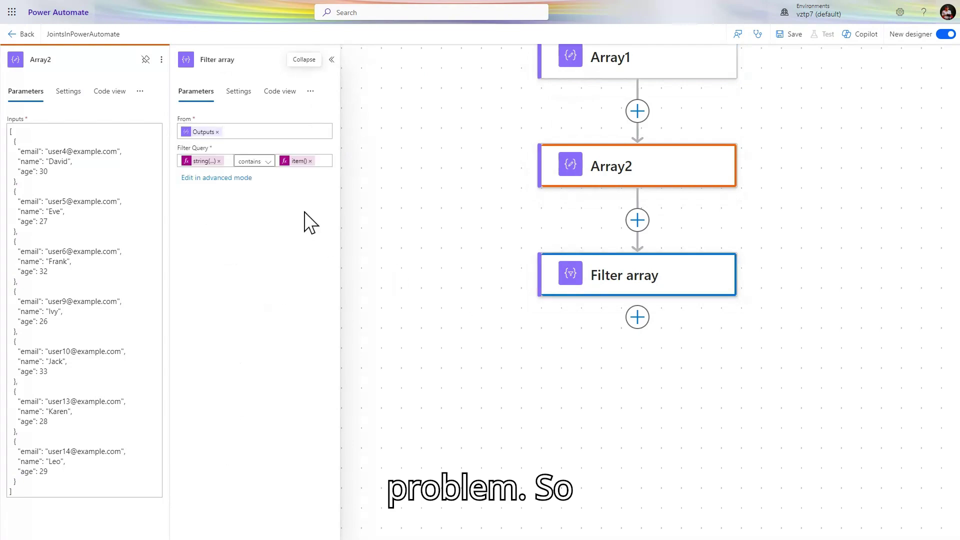
Save the flow and run it as a manual test.
{"action": "left_click", "coordinate": [792, 36]}
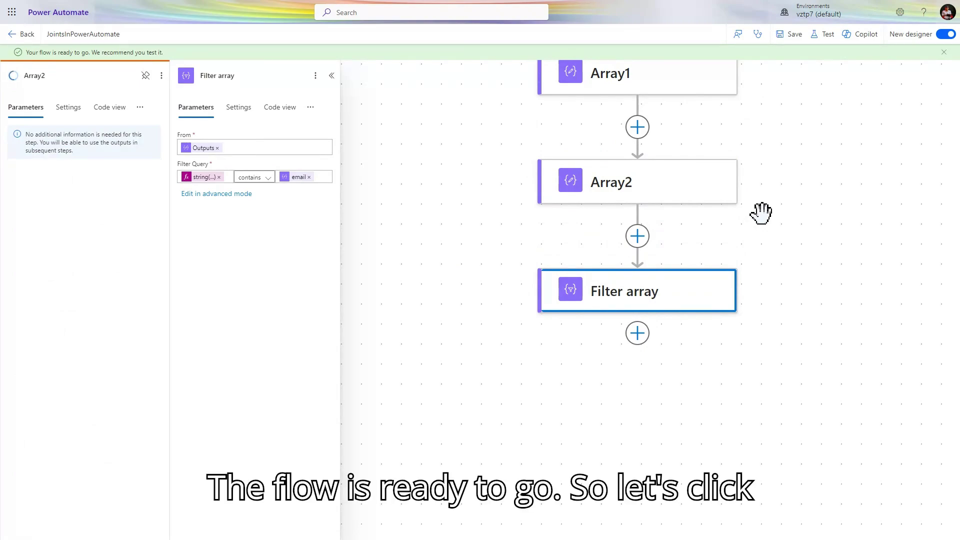
{"action": "left_click", "coordinate": [826, 35]}
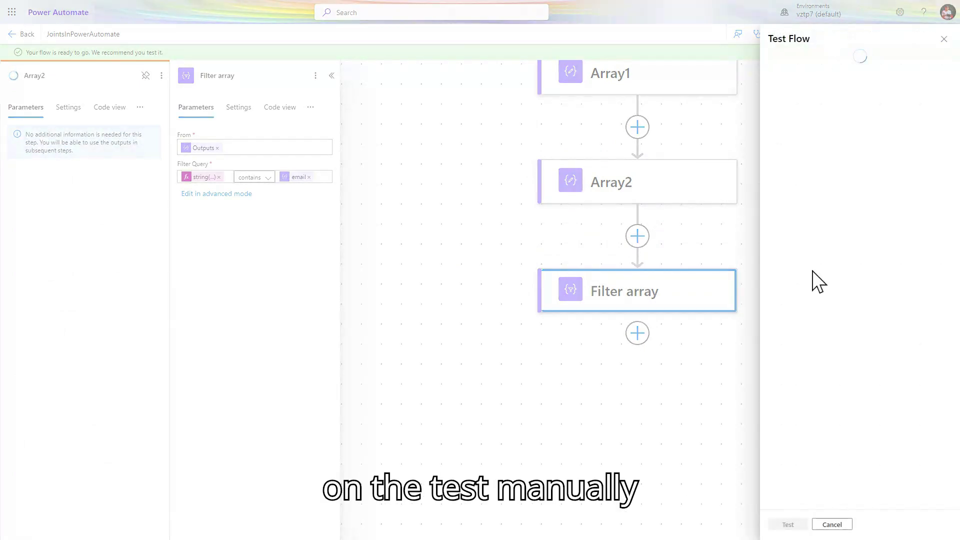
{"action": "left_click", "coordinate": [803, 71]}
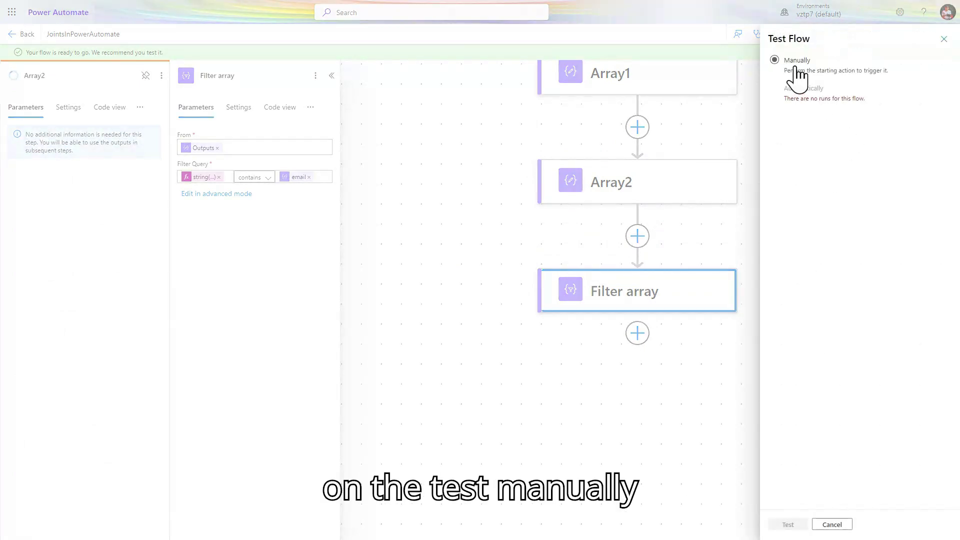
{"action": "left_click", "coordinate": [776, 524]}
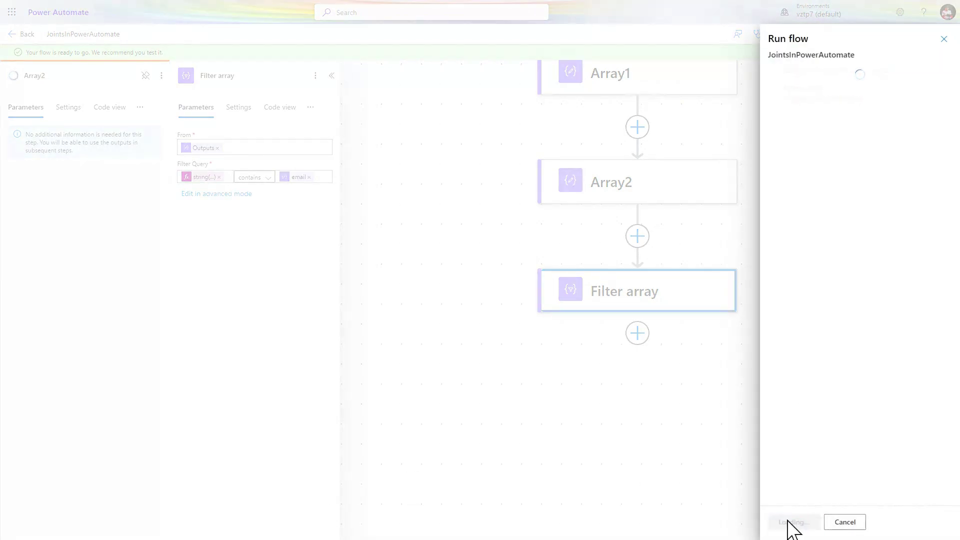
{"action": "left_click", "coordinate": [789, 523]}
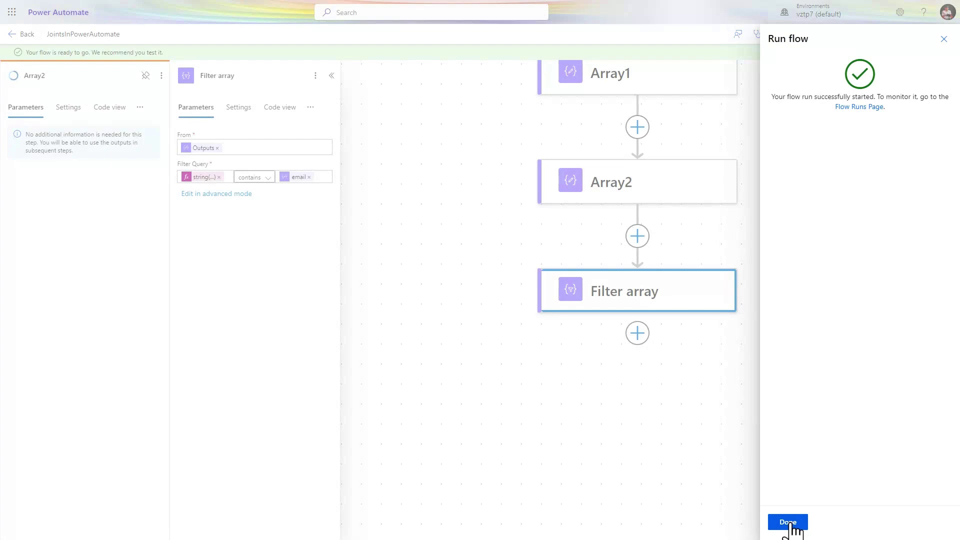
{"action": "left_click", "coordinate": [788, 522]}
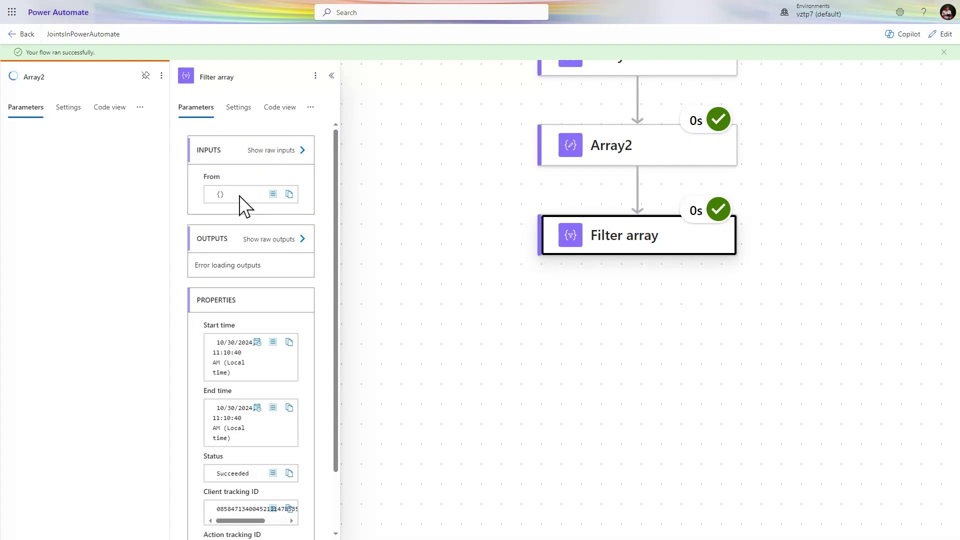
Examine the Filter array action's From input in the run, and read through Array1's inputs and outputs.
{"action": "double_click", "coordinate": [220, 194]}
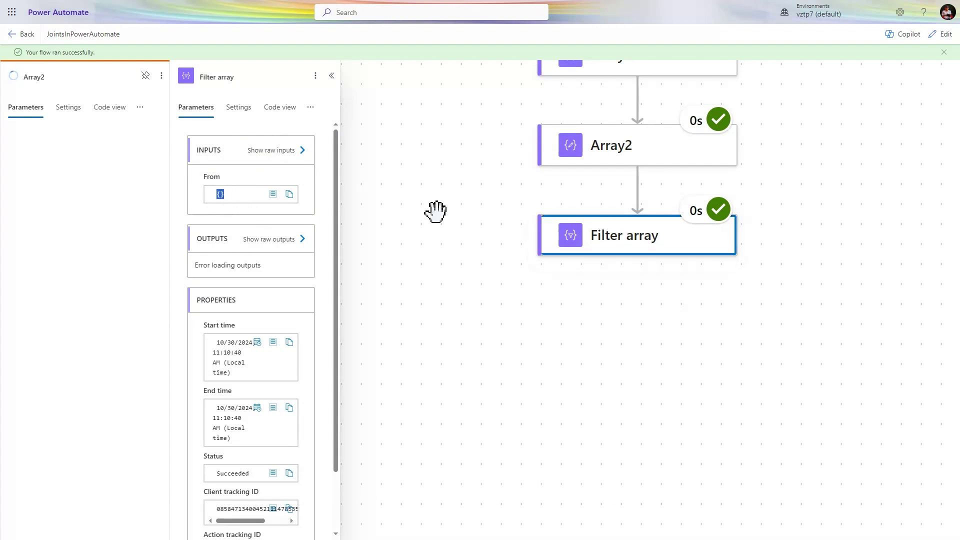
{"action": "scroll", "coordinate": [435, 210], "scroll_direction": "up", "scroll_amount": 1}
{"action": "scroll", "coordinate": [434, 210], "scroll_direction": "up", "scroll_amount": 3}
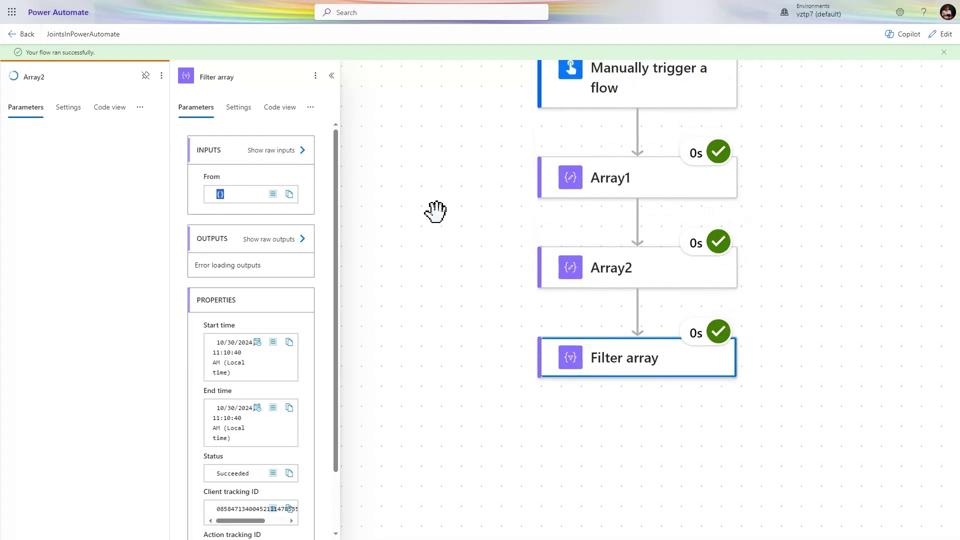
{"action": "left_click", "coordinate": [583, 182]}
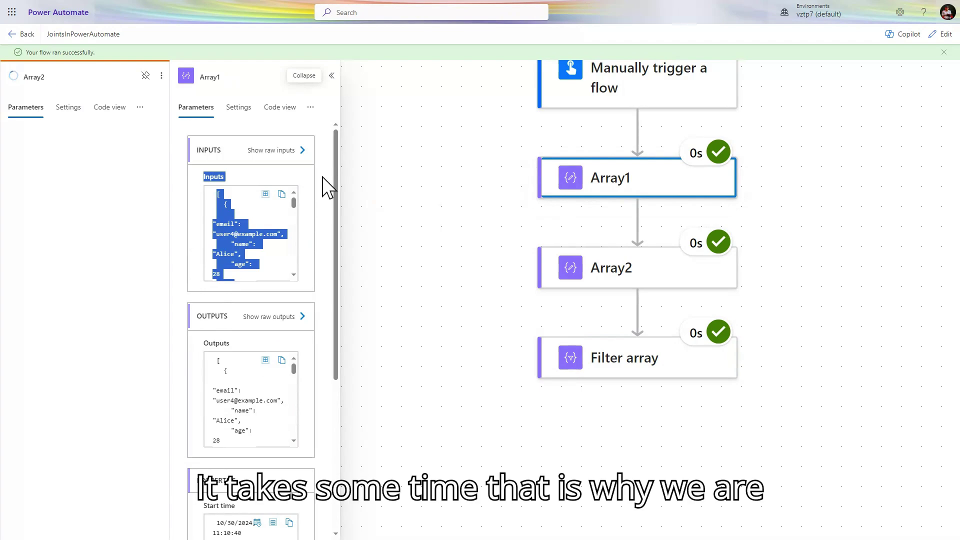
{"action": "left_click", "coordinate": [269, 190]}
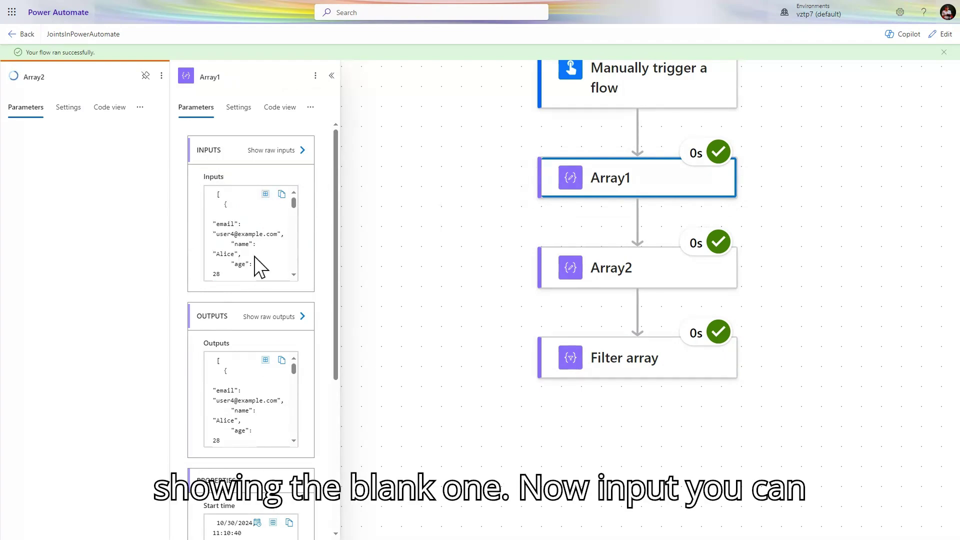
{"action": "scroll", "coordinate": [259, 268], "scroll_direction": "down", "scroll_amount": 10}
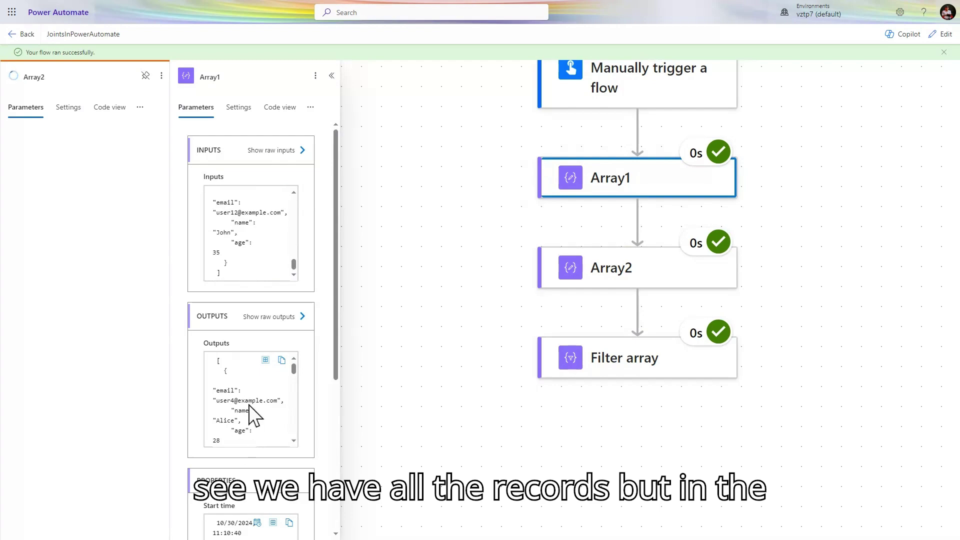
{"action": "scroll", "coordinate": [252, 420], "scroll_direction": "down", "scroll_amount": 4}
{"action": "scroll", "coordinate": [252, 425], "scroll_direction": "down", "scroll_amount": 4}
{"action": "scroll", "coordinate": [253, 426], "scroll_direction": "down", "scroll_amount": 2}
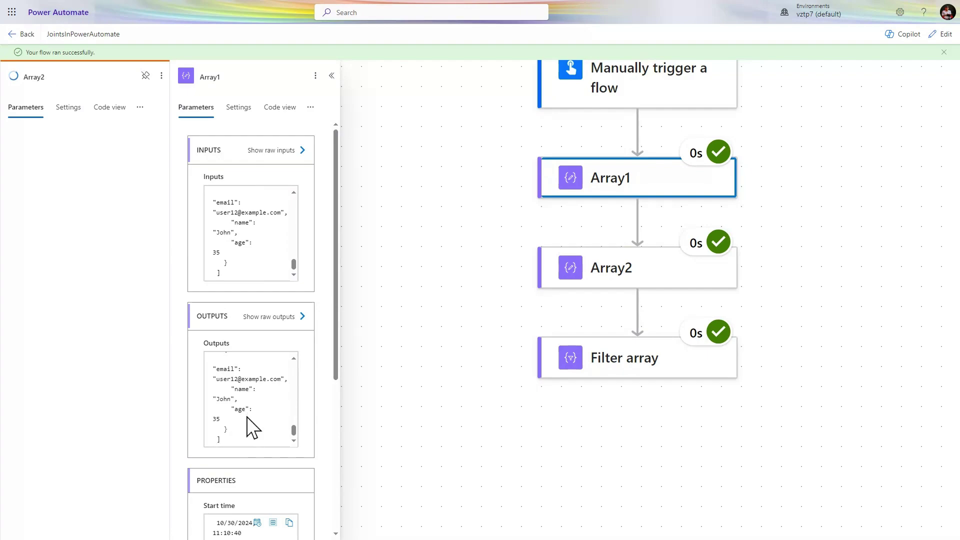
{"action": "scroll", "coordinate": [252, 427], "scroll_direction": "up", "scroll_amount": 10}
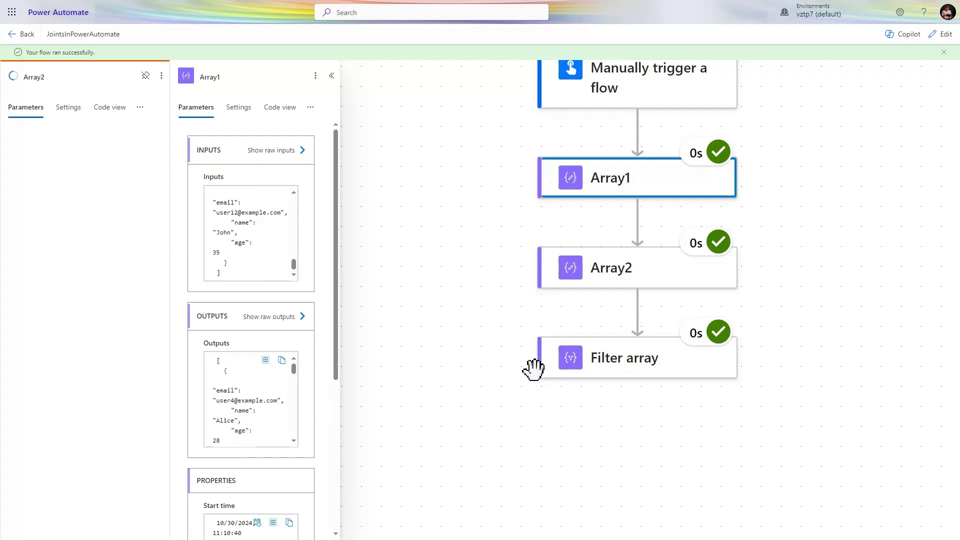
Examine the raw outputs of the Filter array action, highlighting the email of each returned record.
{"action": "left_click", "coordinate": [595, 365]}
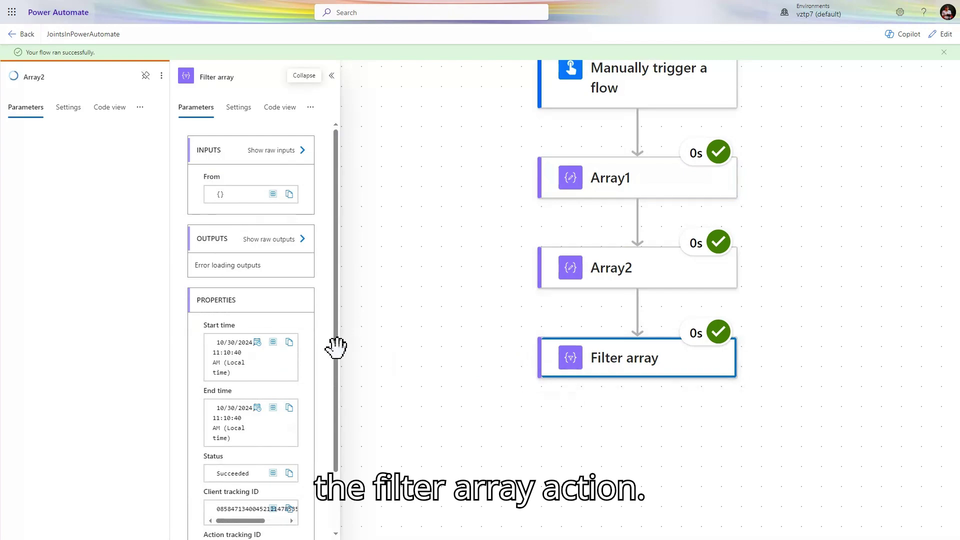
{"action": "left_click", "coordinate": [273, 317]}
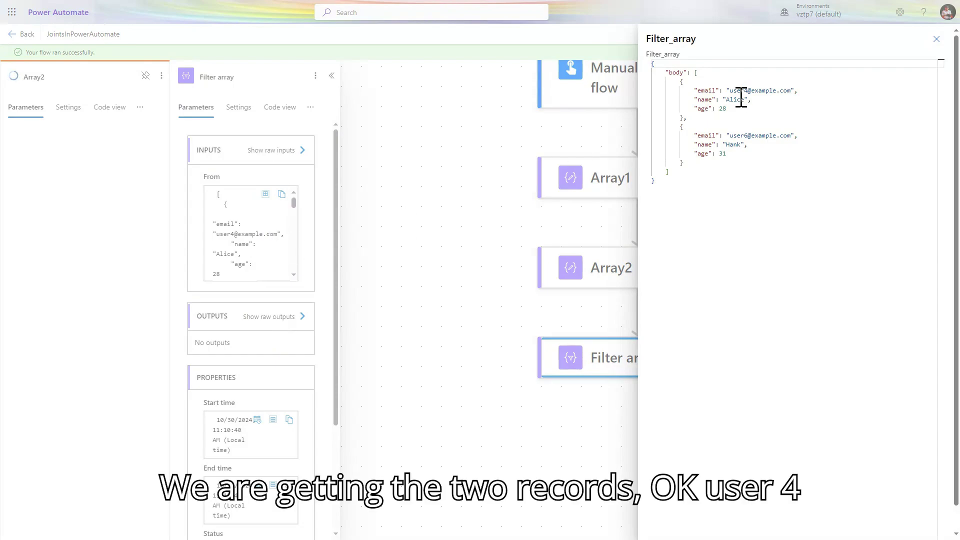
{"action": "left_click_drag", "start_coordinate": [733, 93], "coordinate": [790, 91]}
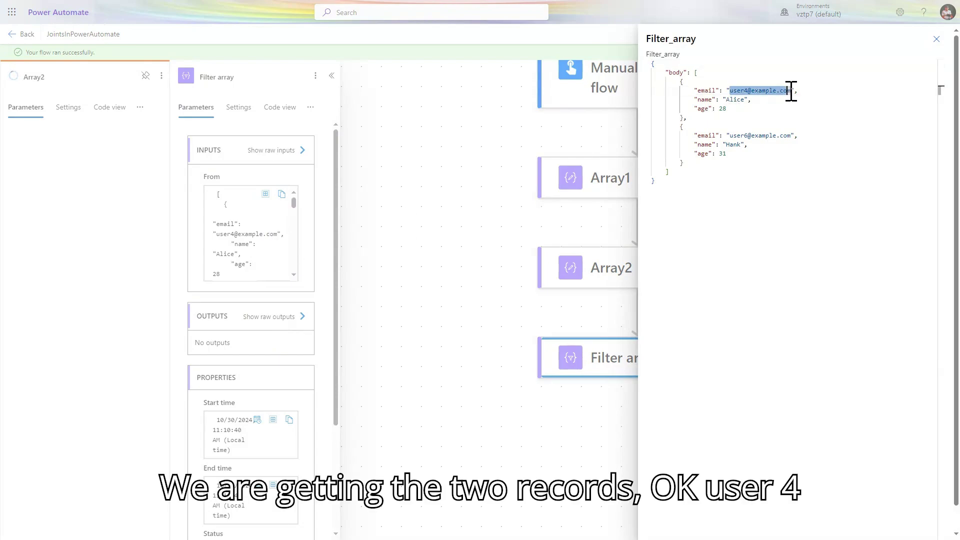
{"action": "left_click", "coordinate": [731, 136]}
{"action": "left_click_drag", "start_coordinate": [732, 136], "coordinate": [790, 139]}
{"action": "left_click", "coordinate": [790, 143]}
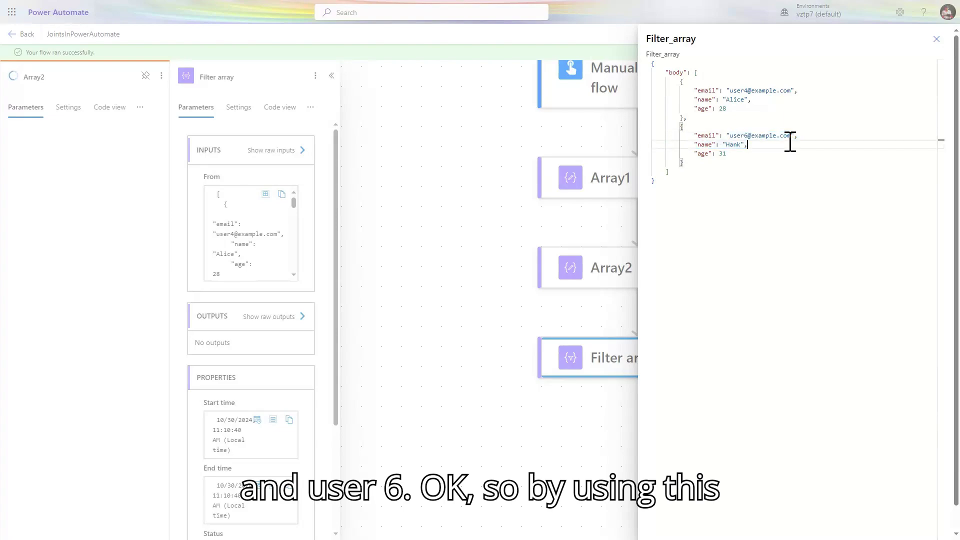
{"action": "left_click", "coordinate": [712, 208]}
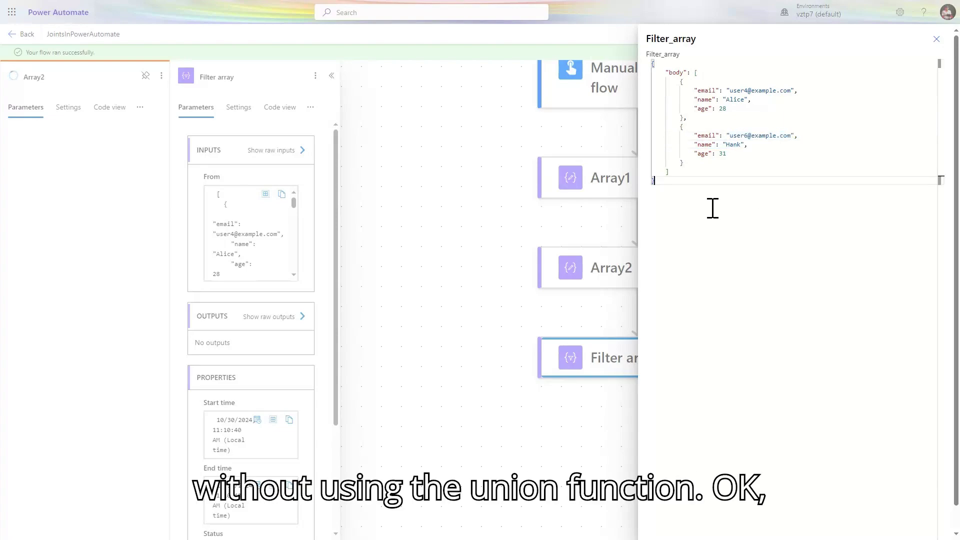
{"action": "left_click", "coordinate": [936, 39]}
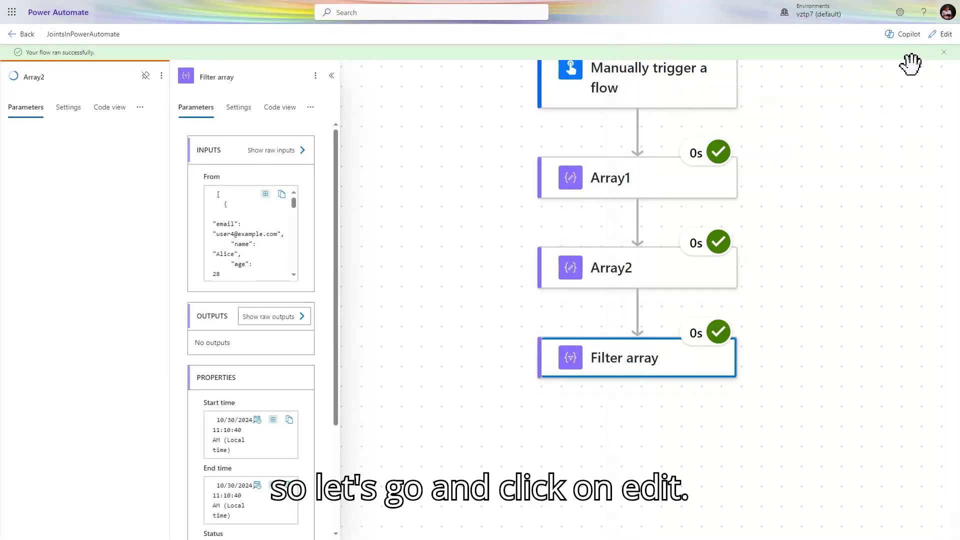
Return the flow to edit mode and rename the Filter array action to Matching Records.
{"action": "left_click", "coordinate": [943, 35]}
{"action": "left_click", "coordinate": [640, 412]}
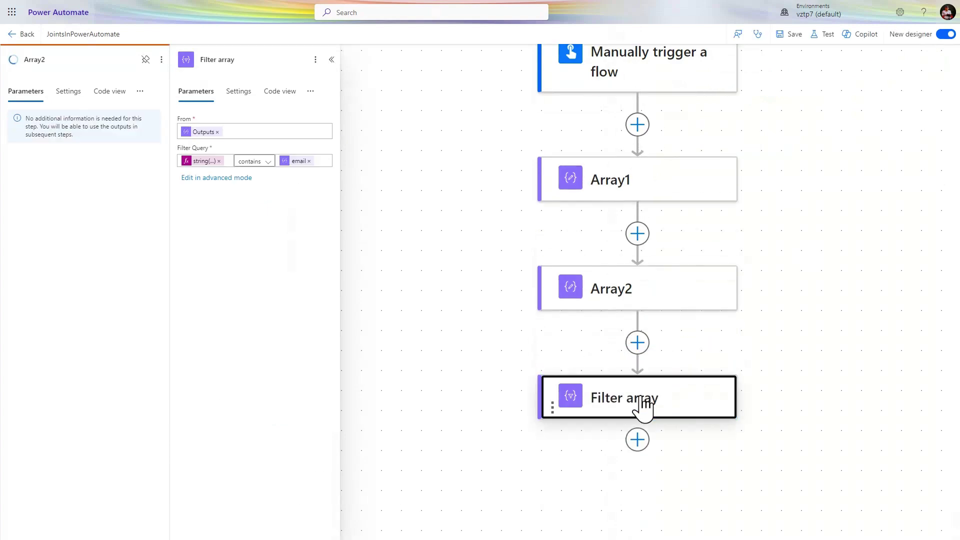
{"action": "double_click", "coordinate": [244, 60]}
{"action": "key", "text": "ctrl+a"}
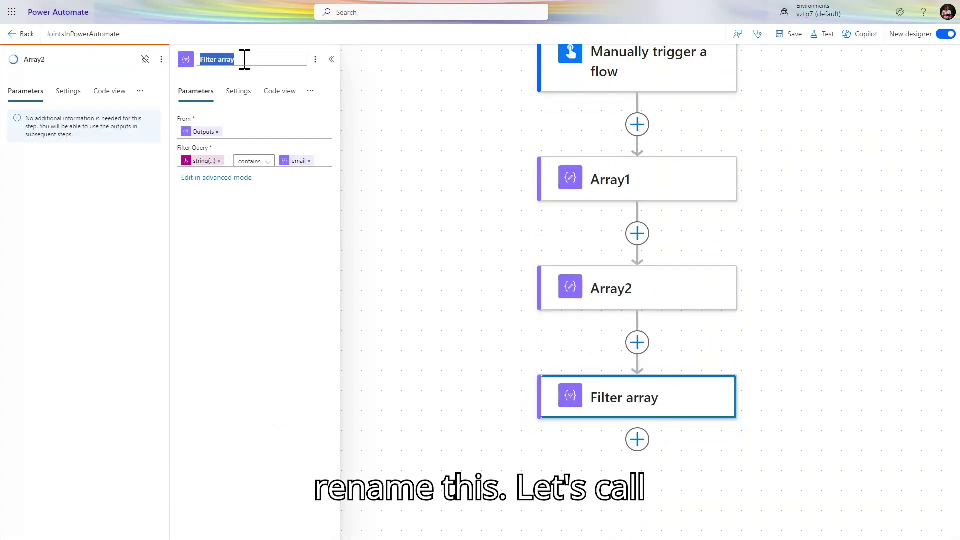
{"action": "key", "text": "BackSpace"}
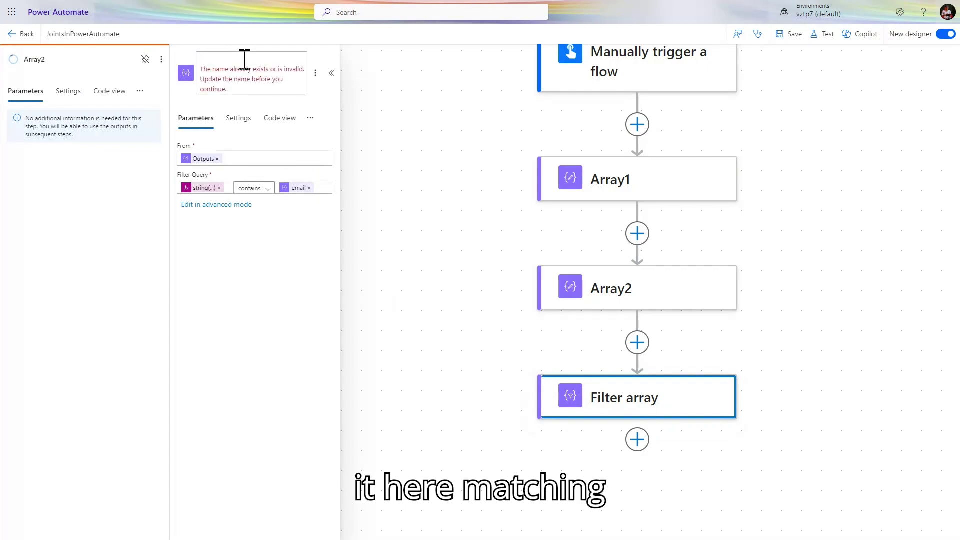
{"action": "type", "text": "Matc"}
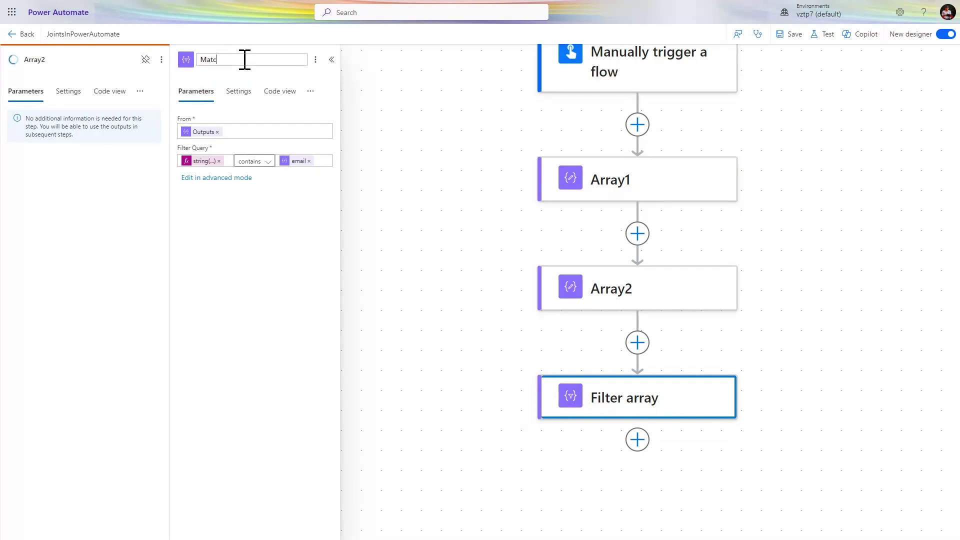
{"action": "type", "text": "hing Re"}
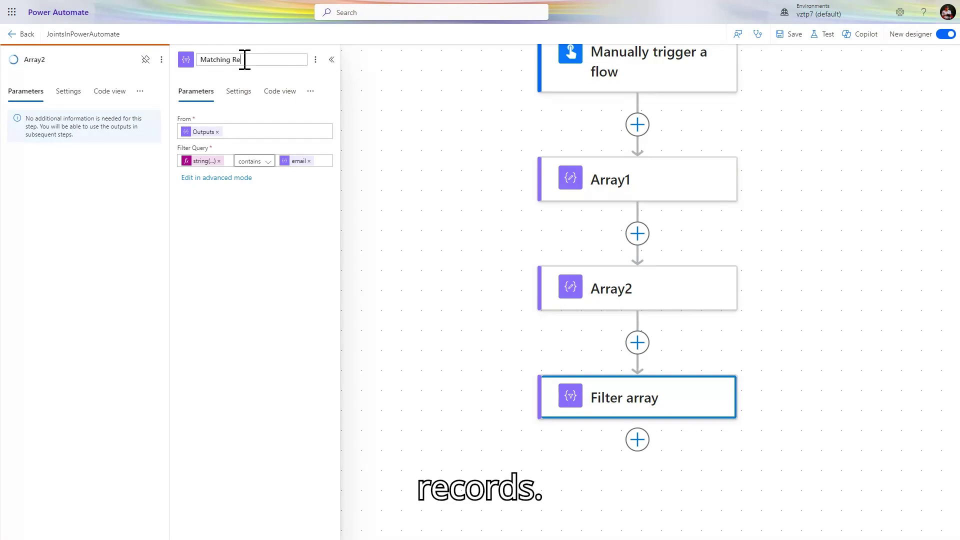
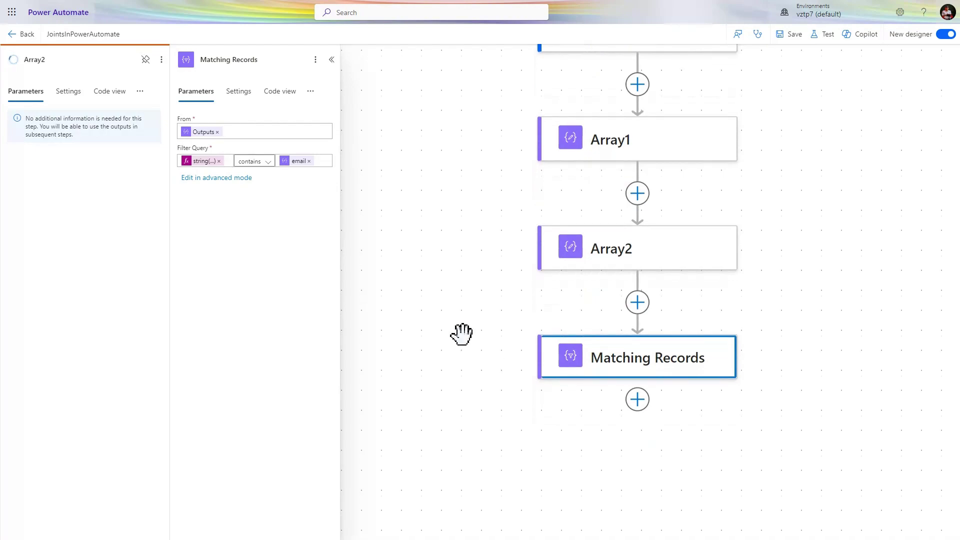
Add the note "Union of both array" to the Matching Records action.
{"action": "left_click", "coordinate": [315, 59]}
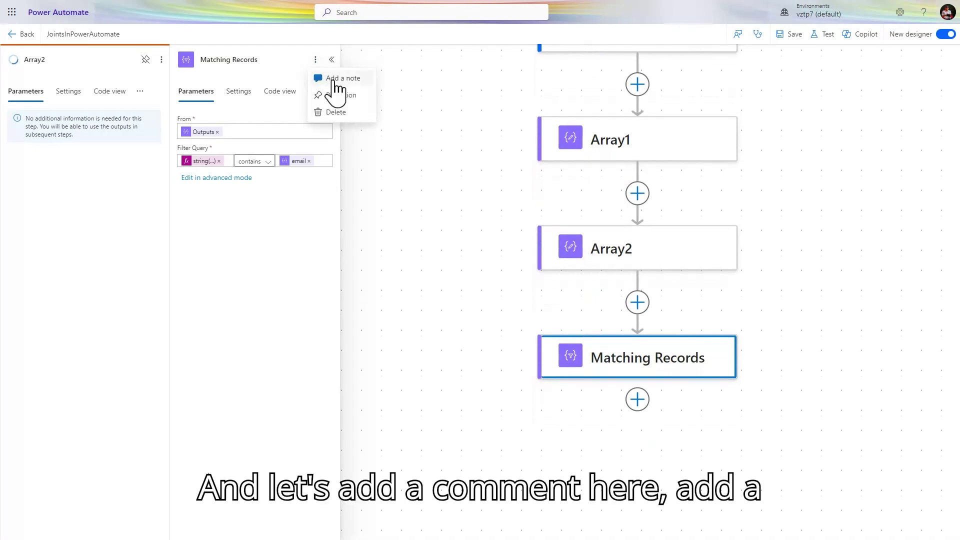
{"action": "left_click", "coordinate": [336, 79]}
{"action": "type", "text": "Un"}
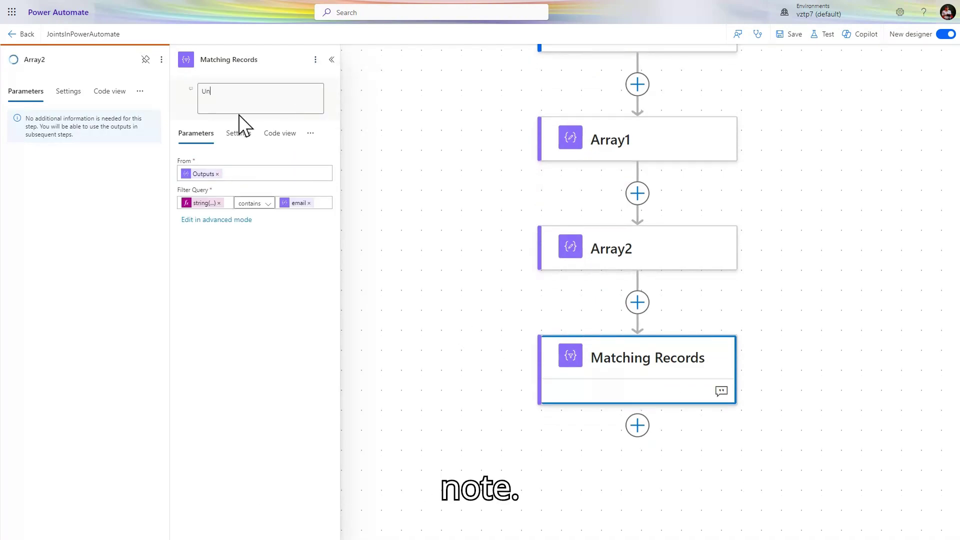
{"action": "left_click", "coordinate": [575, 300]}
{"action": "left_click", "coordinate": [589, 370]}
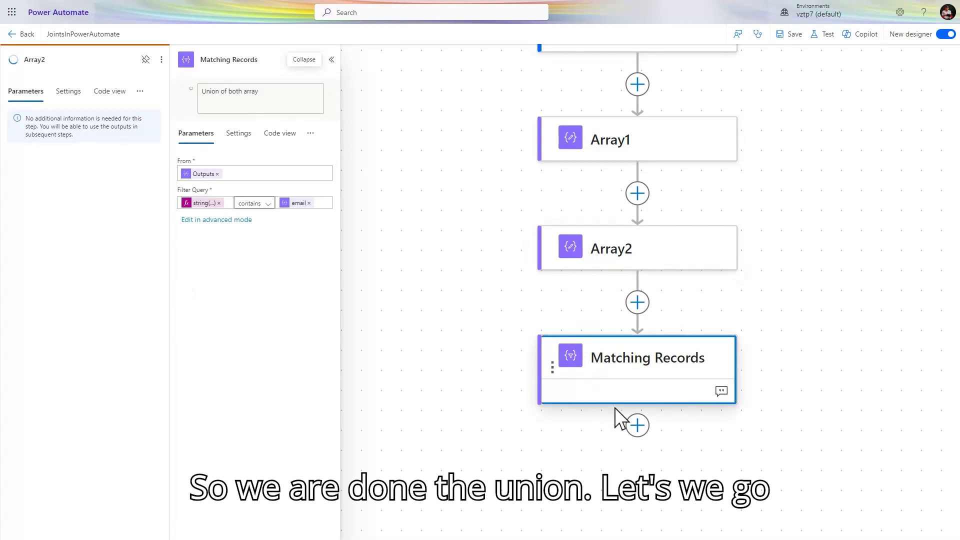
Add a second Filter array action from the built-in Data Operation connector directly after Matching Records.
{"action": "left_click", "coordinate": [637, 425]}
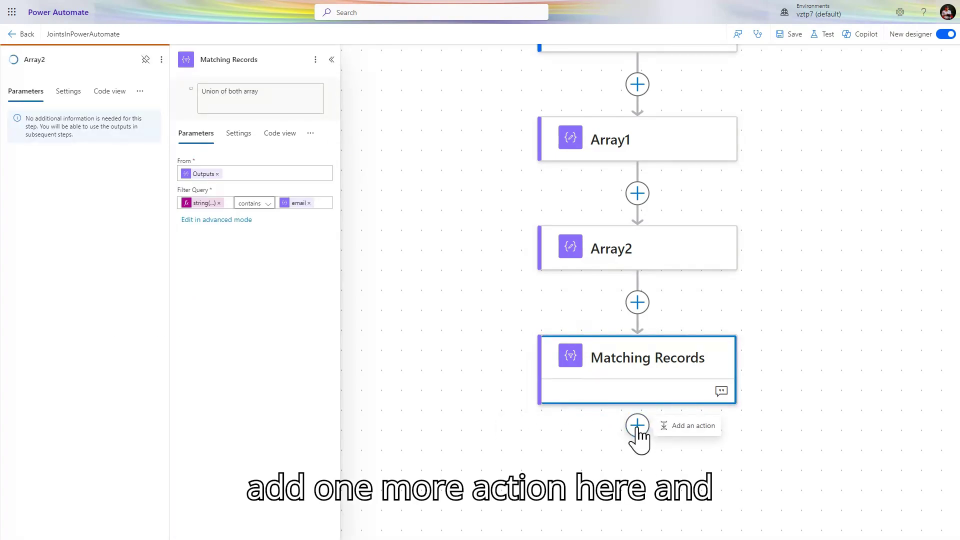
{"action": "left_click", "coordinate": [672, 428]}
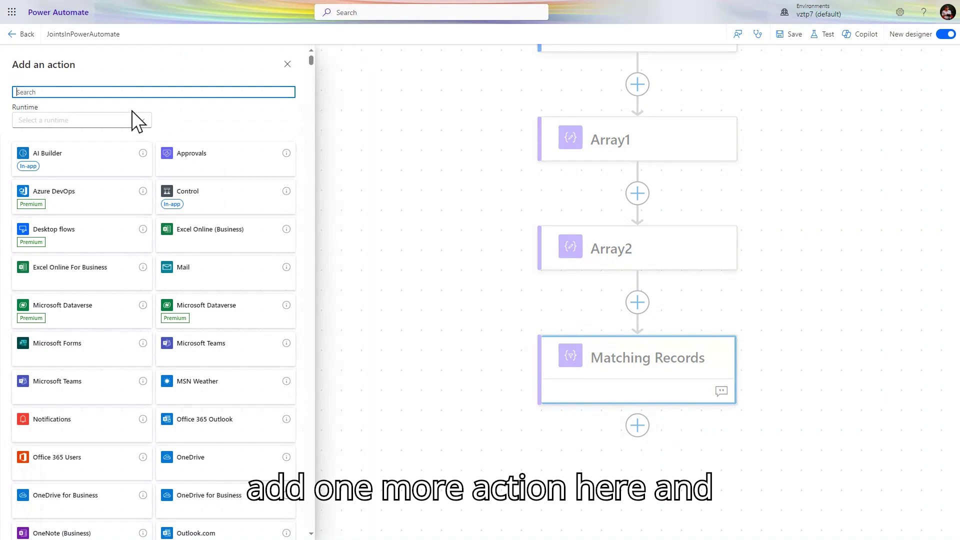
{"action": "left_click", "coordinate": [134, 121]}
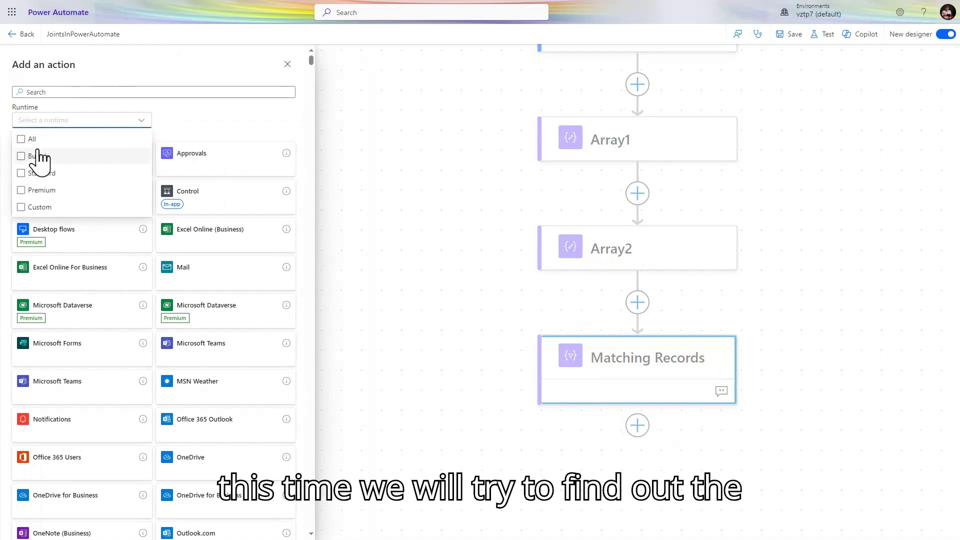
{"action": "left_click", "coordinate": [42, 157]}
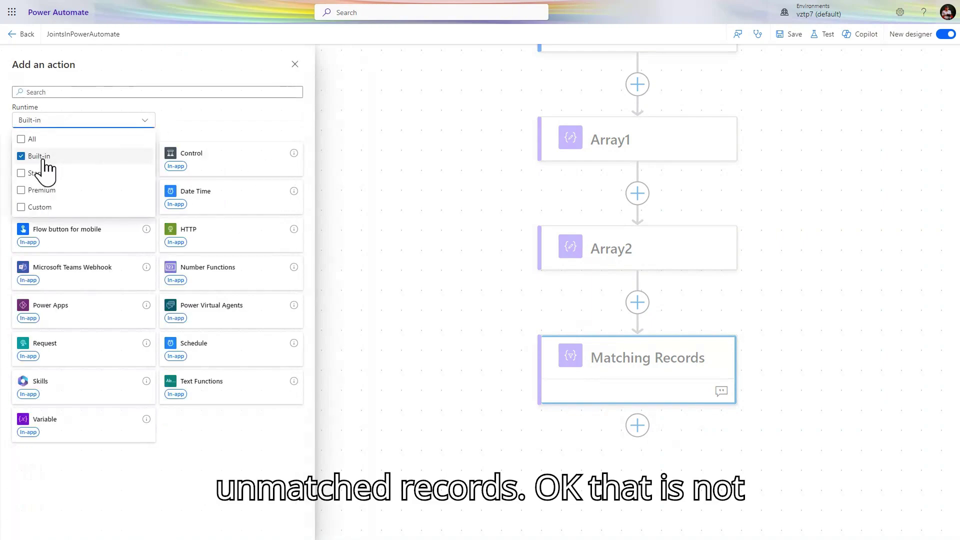
{"action": "left_click", "coordinate": [175, 133]}
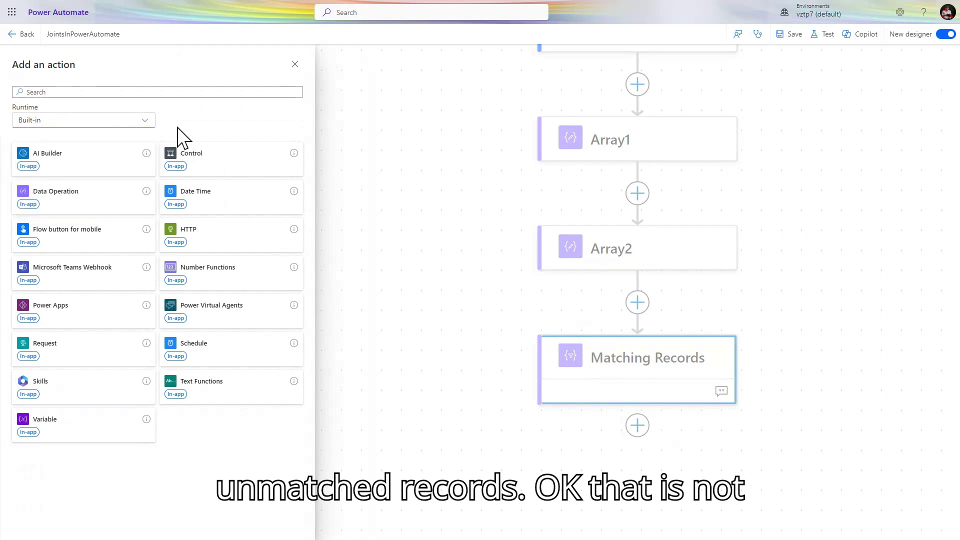
{"action": "left_click", "coordinate": [100, 202]}
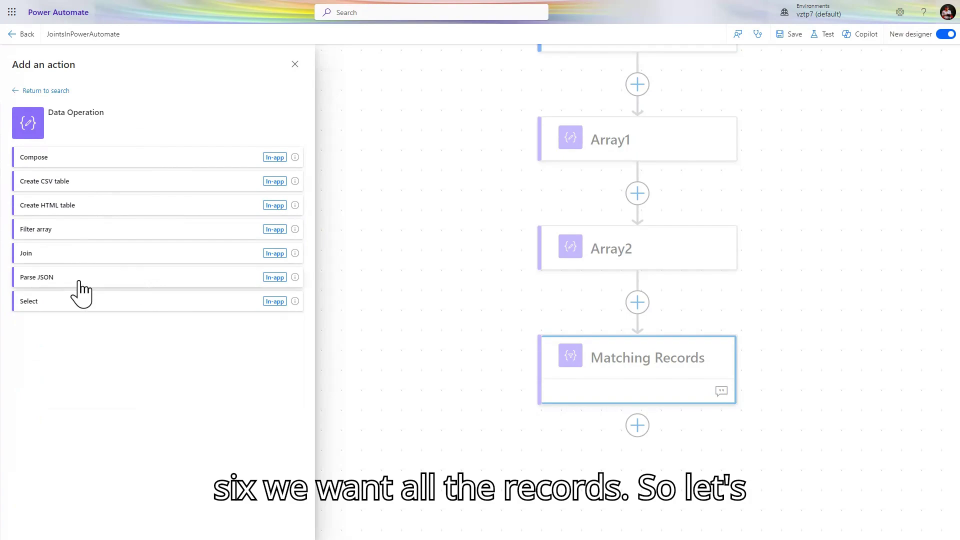
{"action": "left_click", "coordinate": [91, 236]}
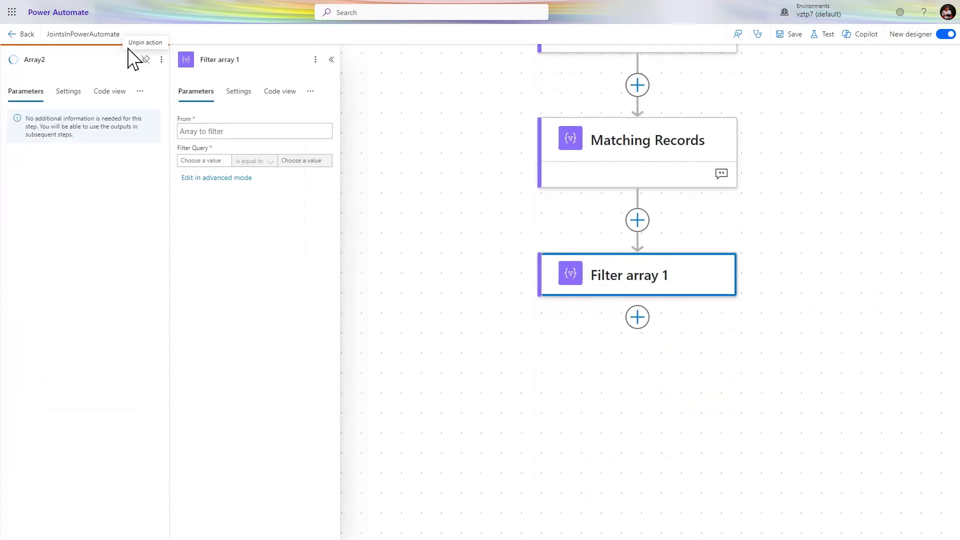
Unpin the Array2 action and set the From input of Filter array 1 to the Outputs of Array1.
{"action": "left_click", "coordinate": [145, 60]}
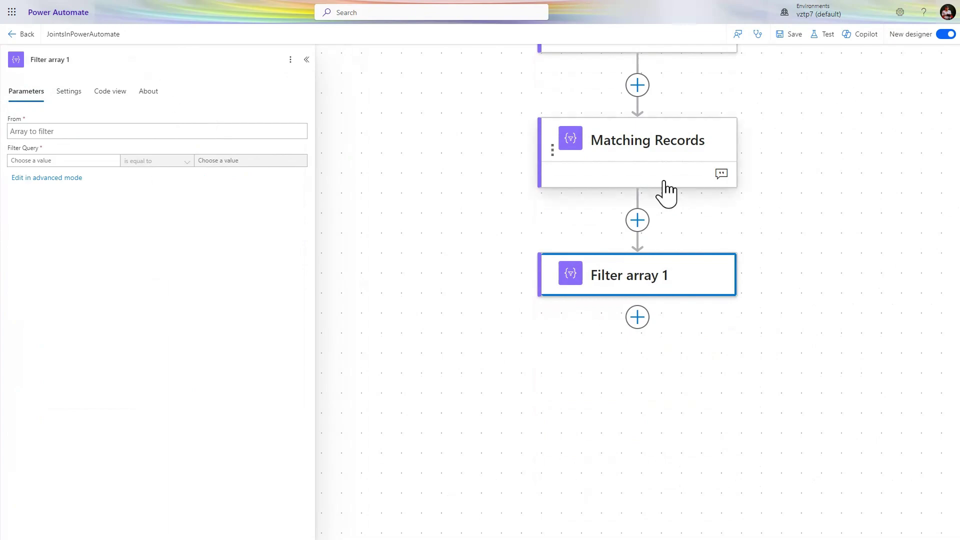
{"action": "scroll", "coordinate": [665, 192], "scroll_direction": "up", "scroll_amount": 2}
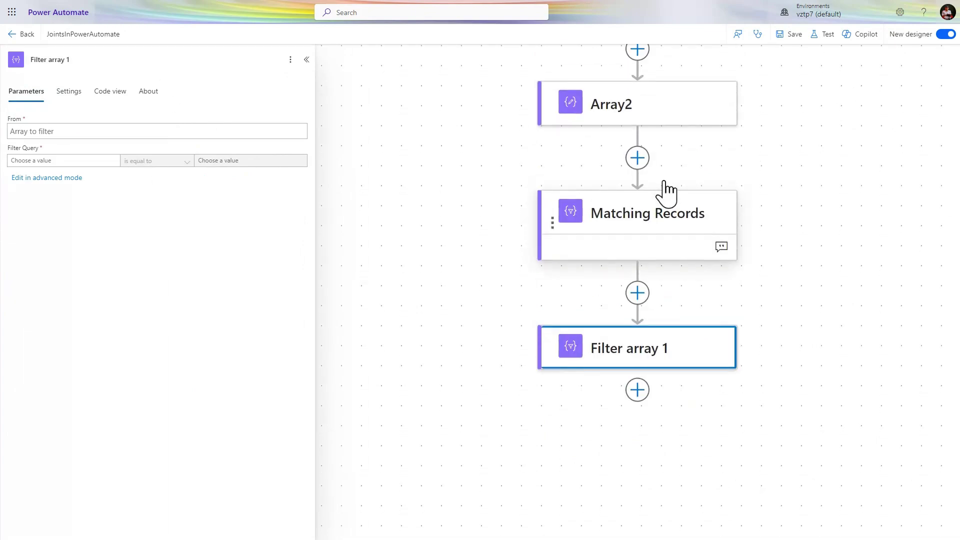
{"action": "left_click", "coordinate": [160, 131]}
{"action": "left_click", "coordinate": [307, 124]}
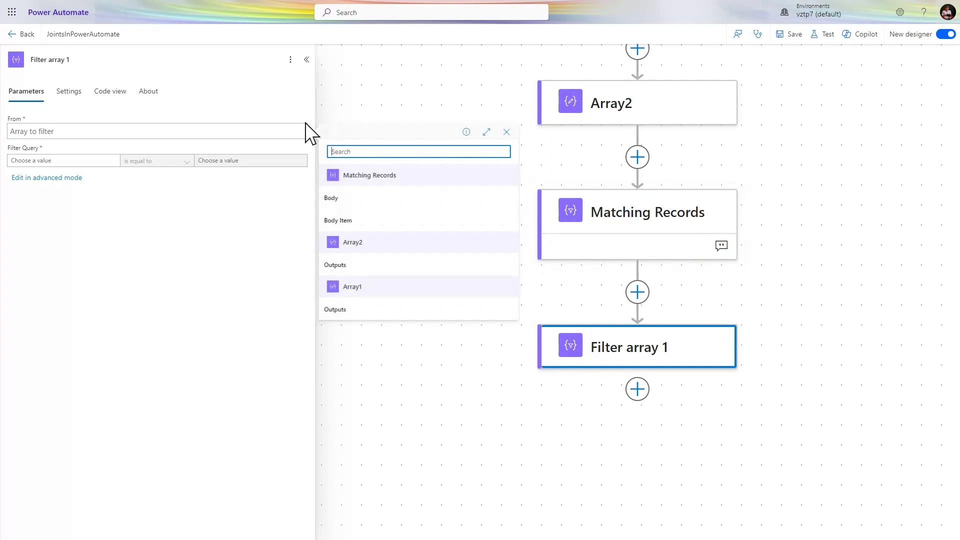
{"action": "left_click", "coordinate": [349, 313]}
Set the first value of the filter query in Filter array 1 to the expression string(outputs('Array2')).
{"action": "left_click", "coordinate": [101, 161]}
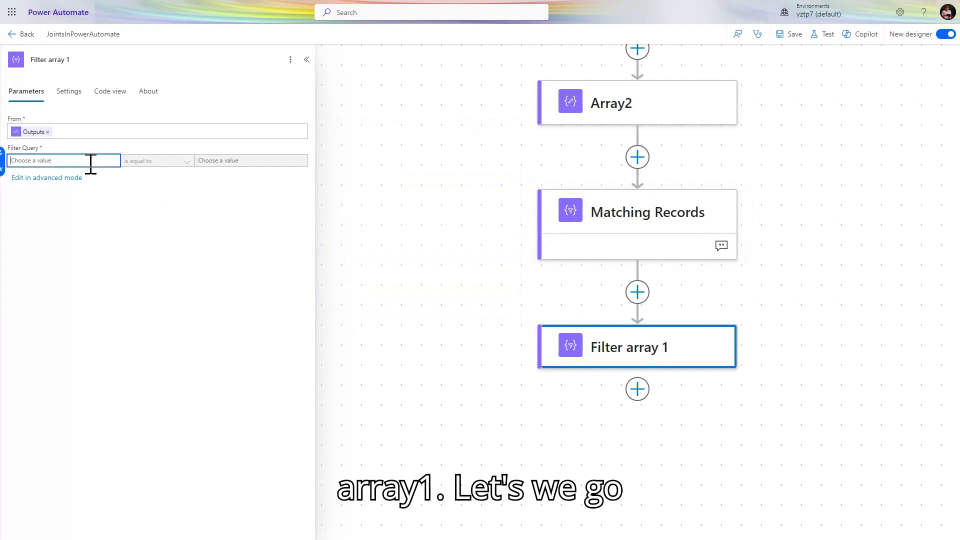
{"action": "left_click", "coordinate": [3, 169]}
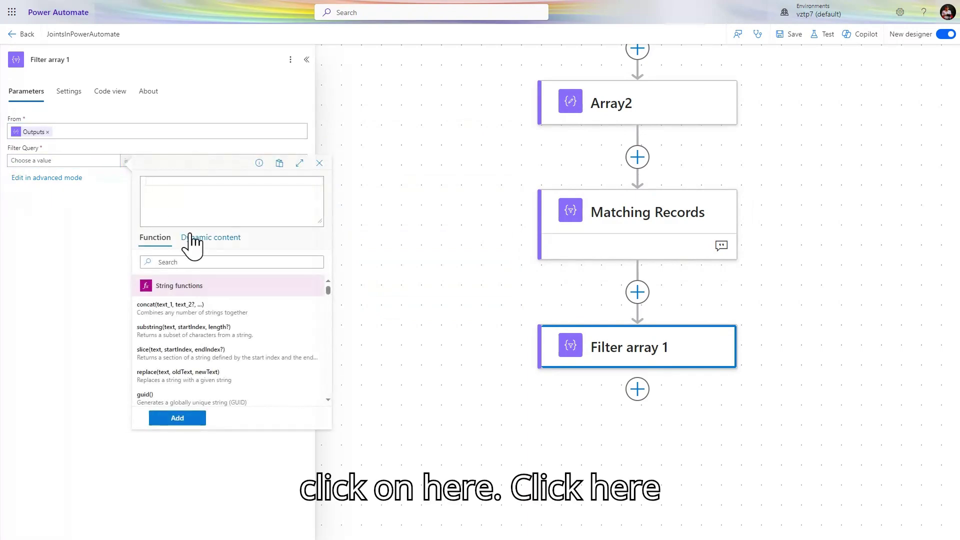
{"action": "left_click", "coordinate": [214, 200]}
{"action": "type", "text": "str"}
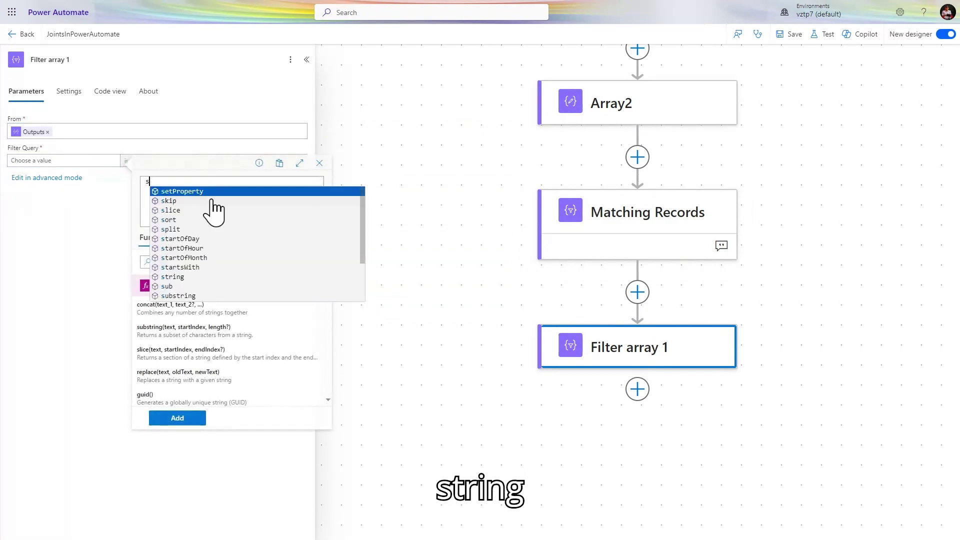
{"action": "left_click", "coordinate": [220, 192]}
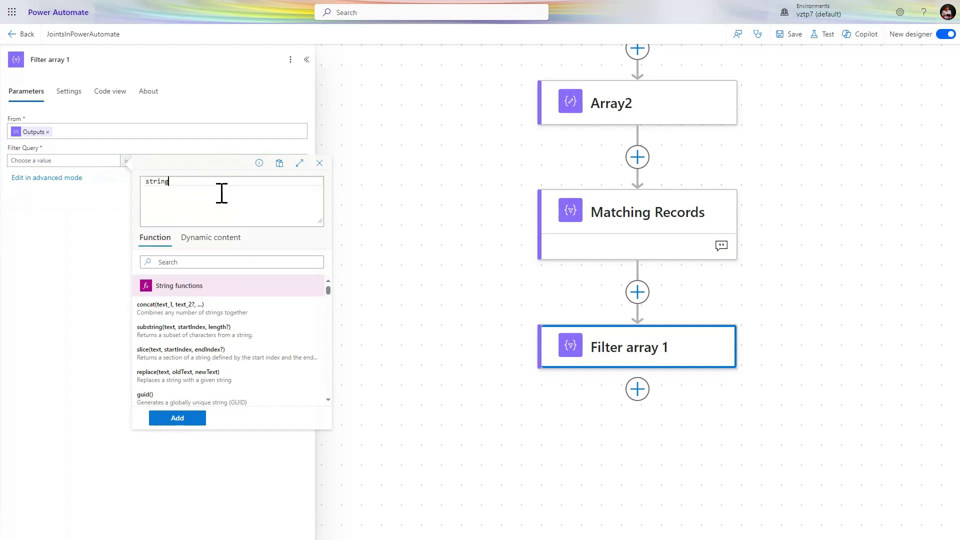
{"action": "type", "text": "("}
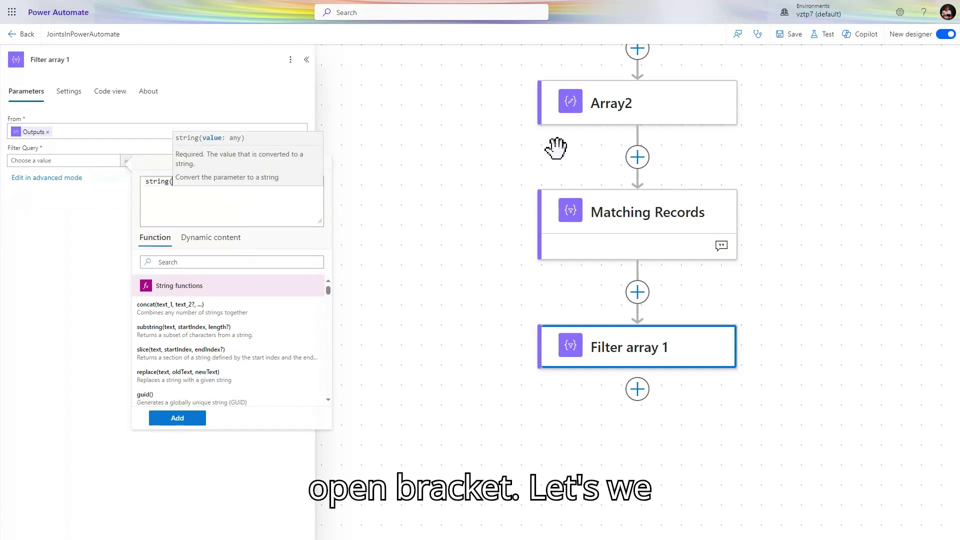
{"action": "left_click", "coordinate": [200, 238]}
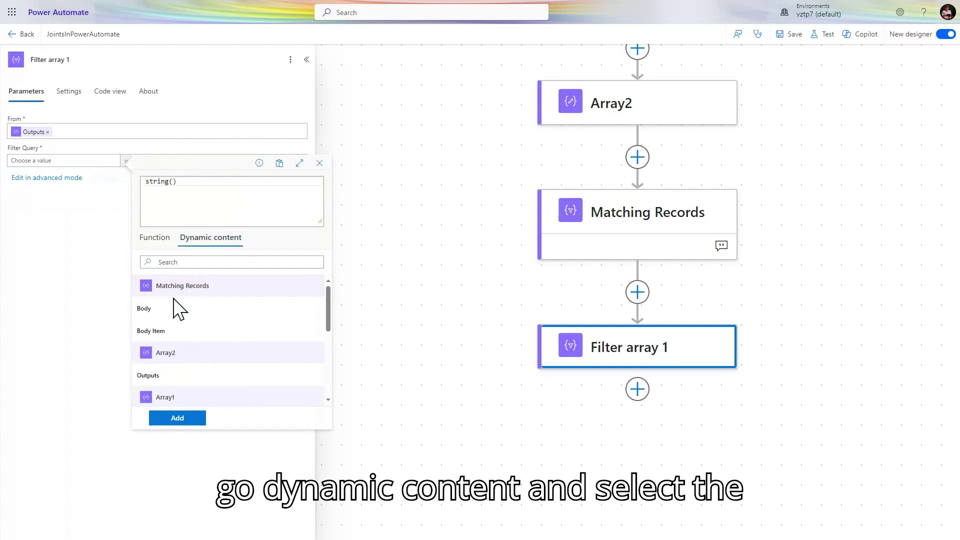
{"action": "left_click", "coordinate": [163, 376]}
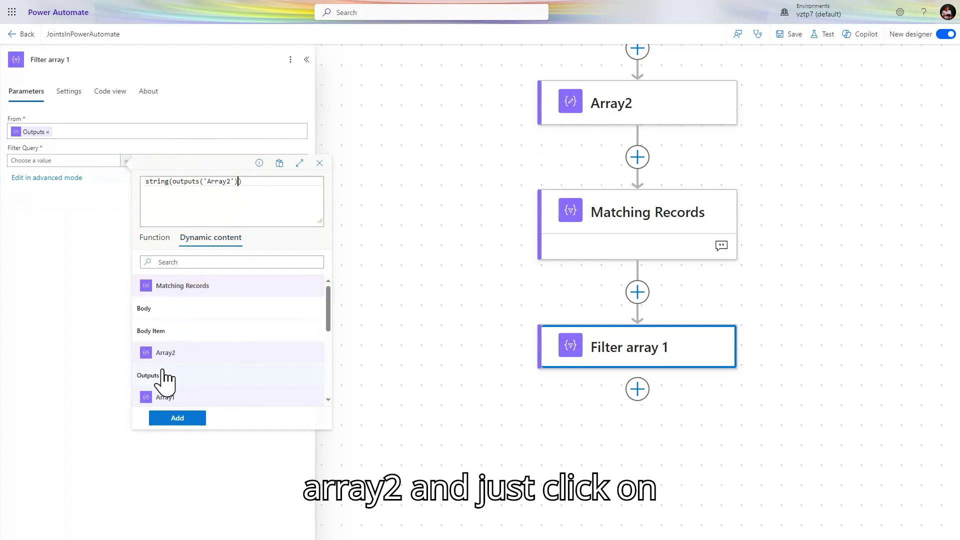
{"action": "left_click", "coordinate": [178, 419]}
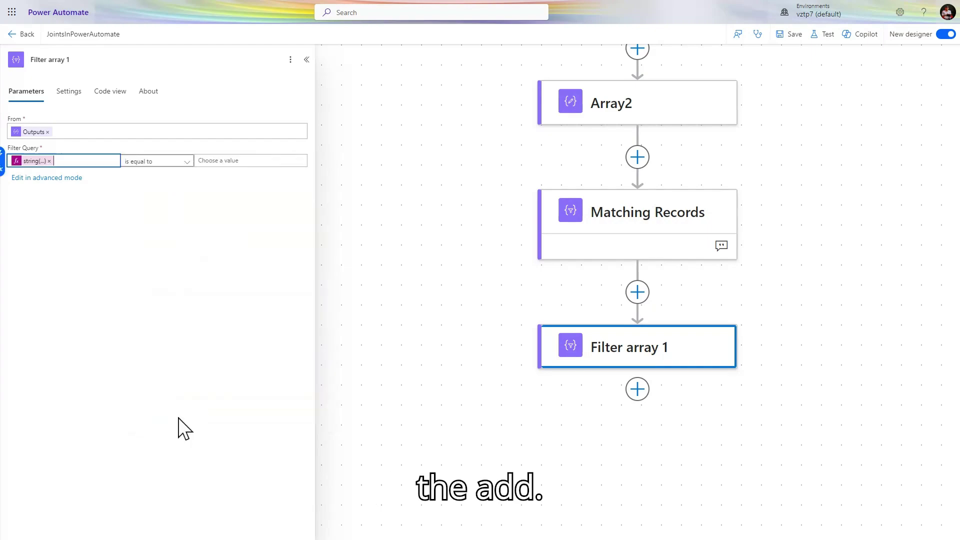
Set the filter query's operator to "does not contain" and its comparison value to the expression item()?['email'].
{"action": "left_click", "coordinate": [189, 166]}
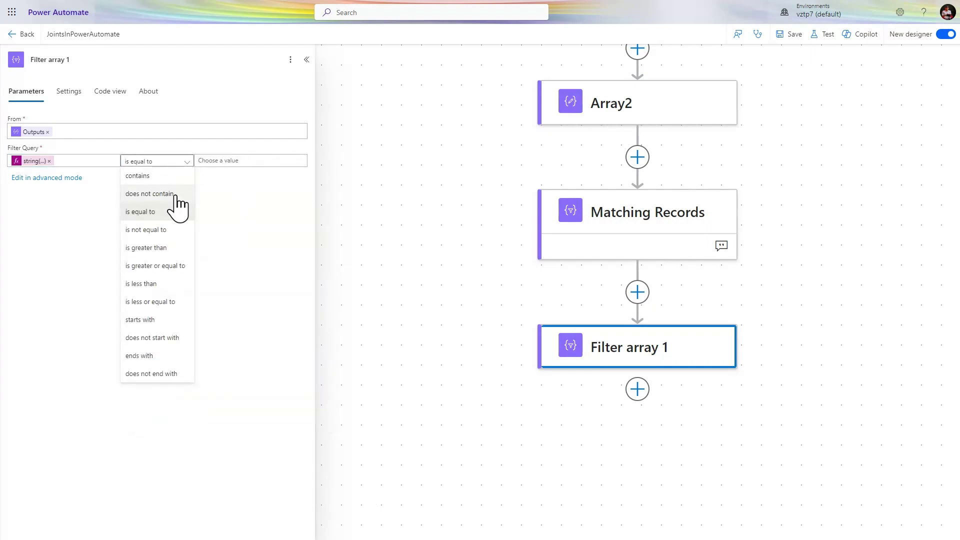
{"action": "left_click", "coordinate": [176, 195]}
{"action": "left_click", "coordinate": [228, 161]}
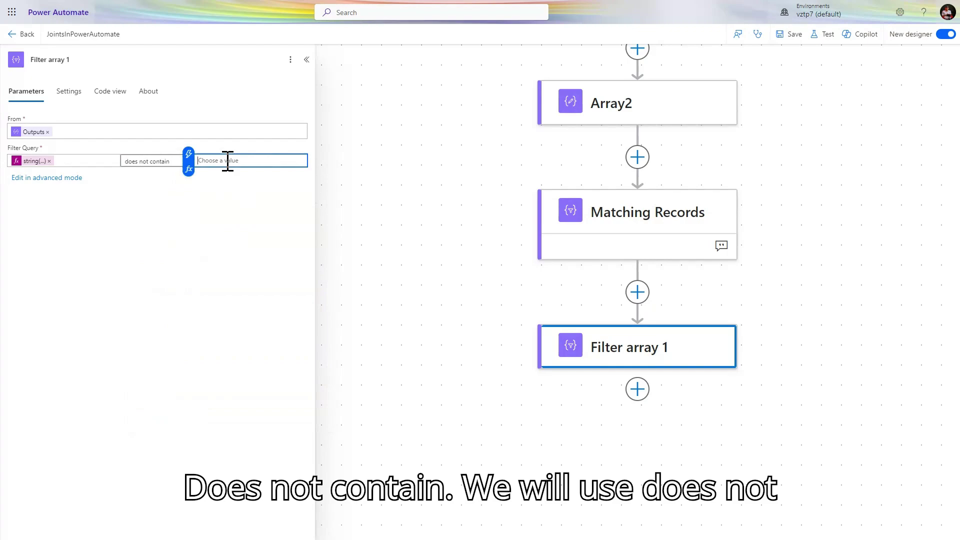
{"action": "left_click", "coordinate": [188, 170]}
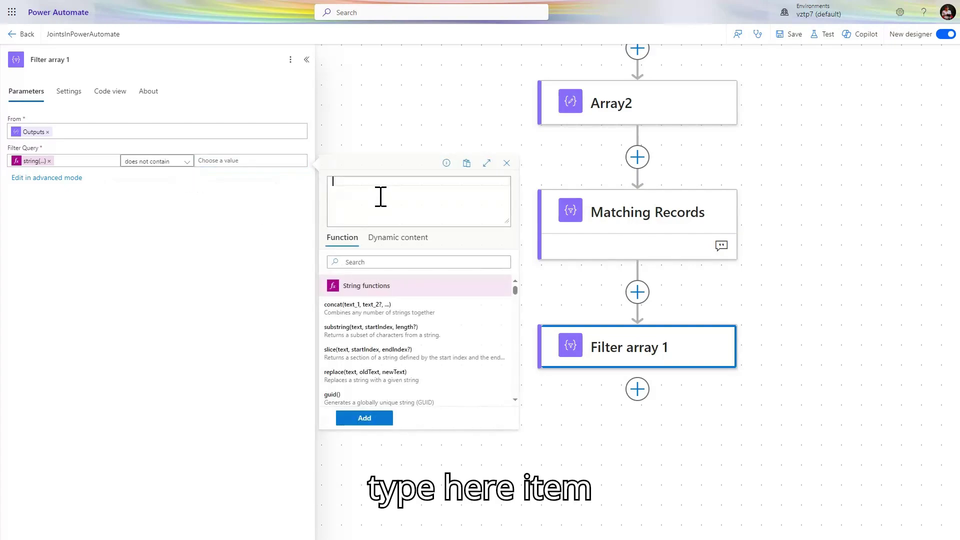
{"action": "type", "text": "item()"}
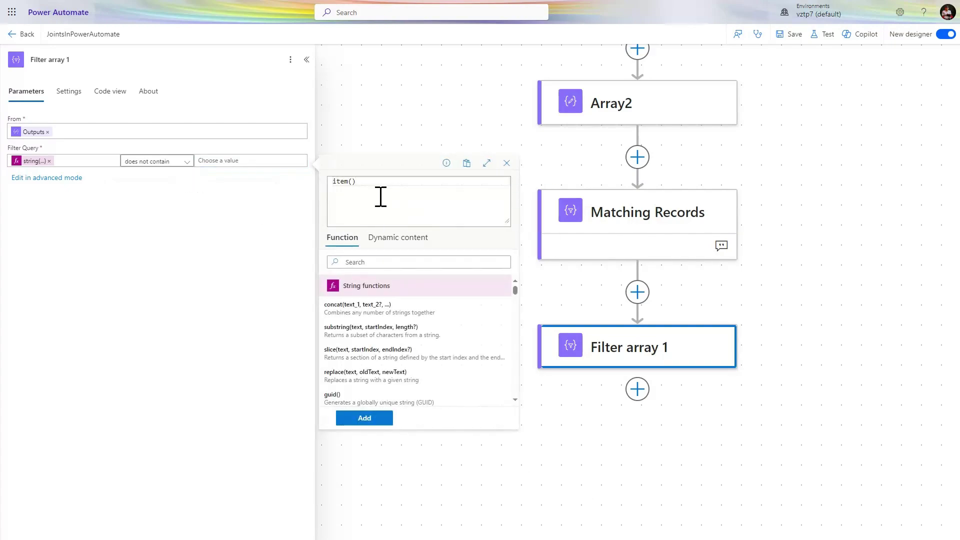
{"action": "type", "text": "?['email"}
{"action": "left_click", "coordinate": [360, 419]}
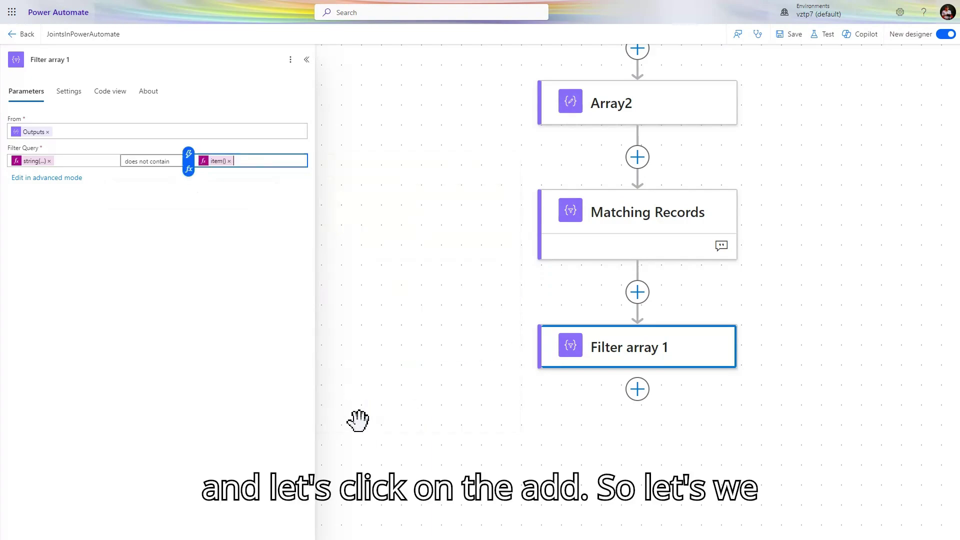
Save the flow and run a manual test of it.
{"action": "left_click", "coordinate": [792, 35]}
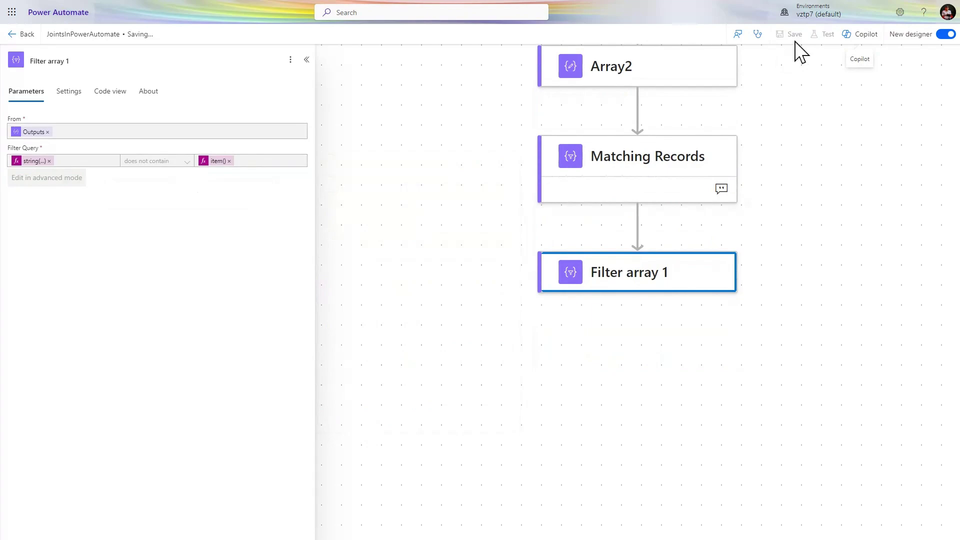
{"action": "left_click", "coordinate": [824, 34]}
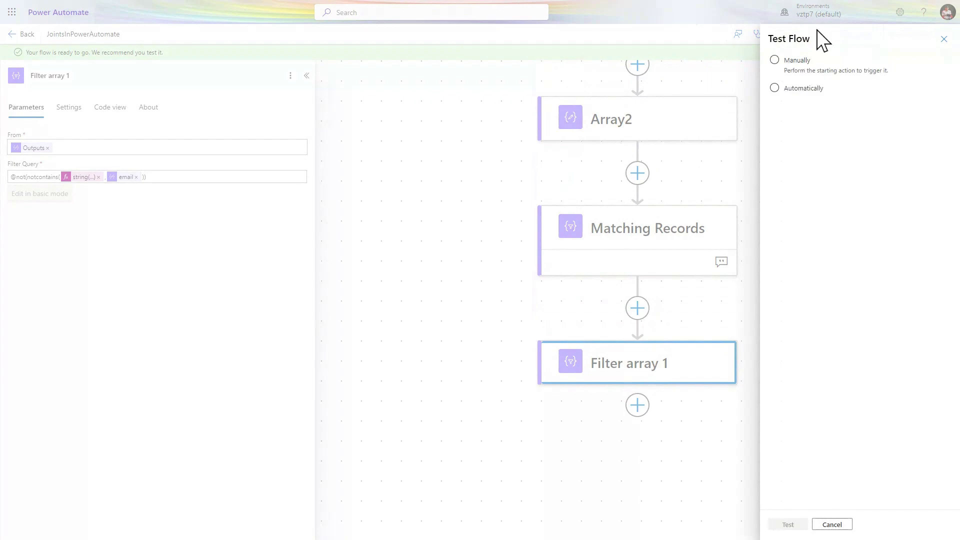
{"action": "left_click", "coordinate": [803, 75]}
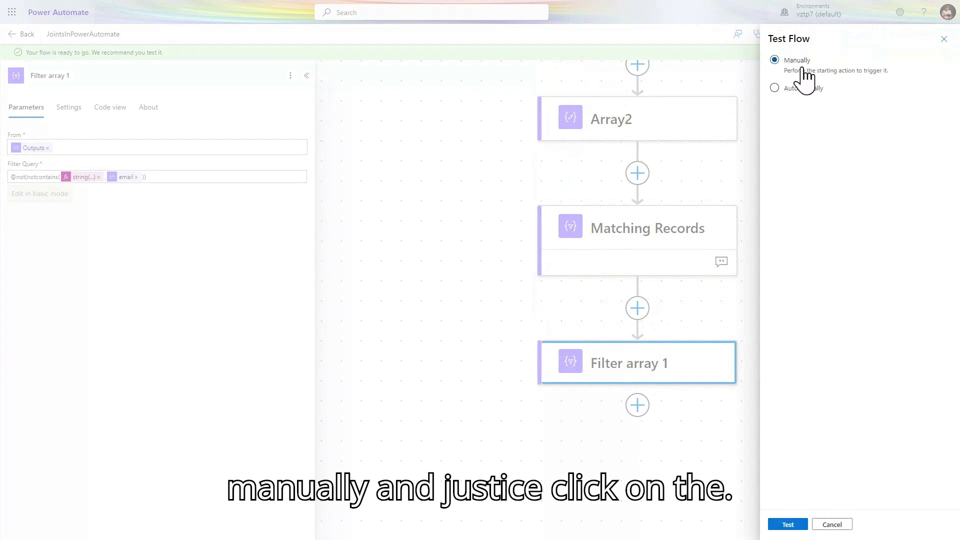
{"action": "left_click", "coordinate": [787, 523]}
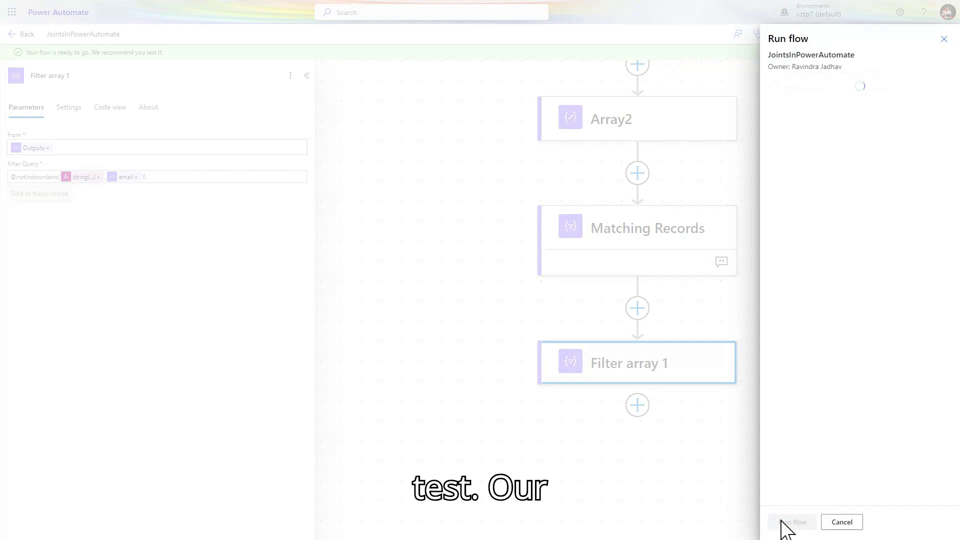
{"action": "left_click", "coordinate": [783, 522]}
{"action": "left_click", "coordinate": [779, 520]}
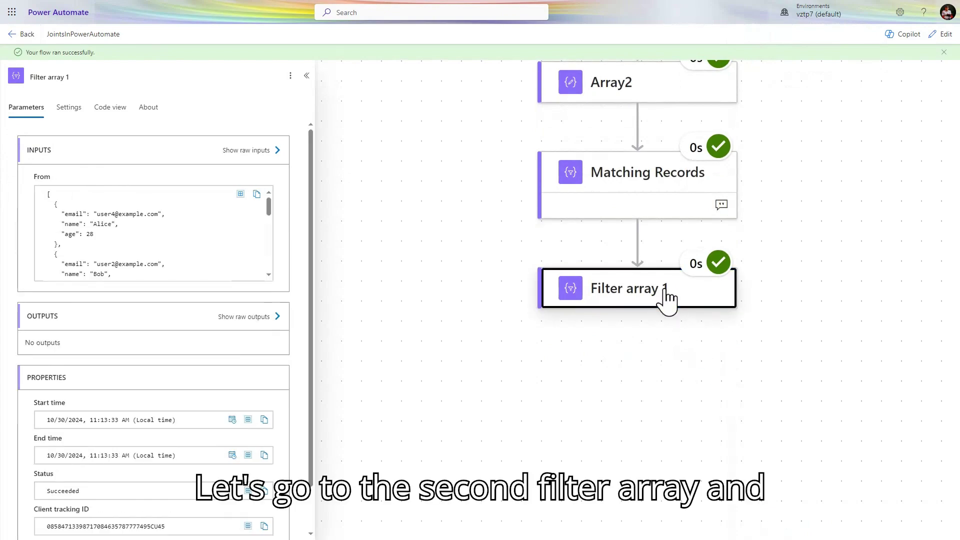
Examine the raw outputs of Filter array 1, highlighting the email of the returned records.
{"action": "left_click", "coordinate": [265, 317]}
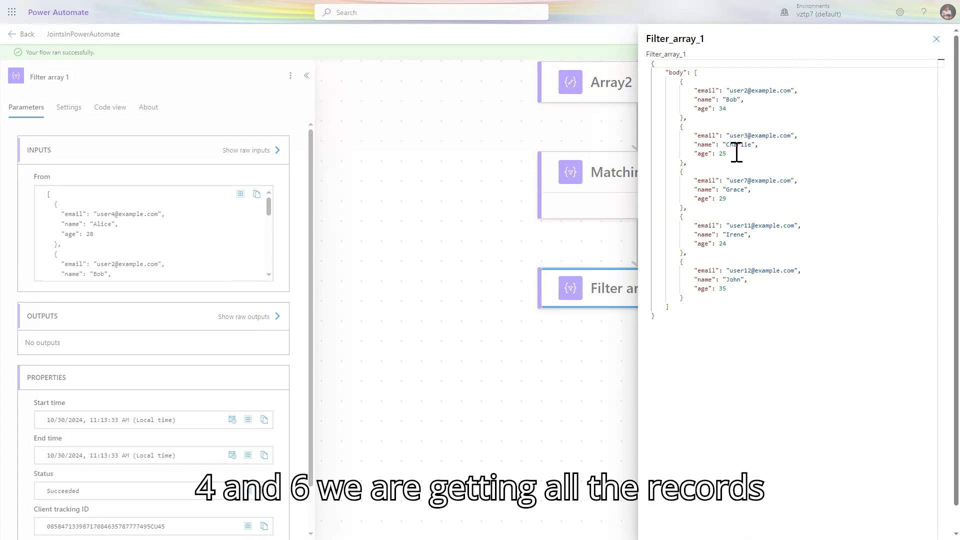
{"action": "left_click", "coordinate": [744, 99]}
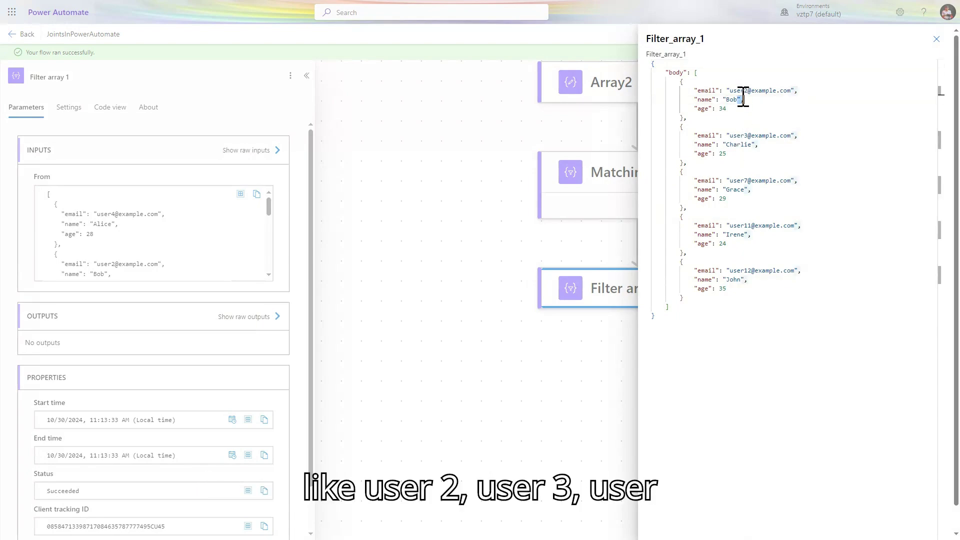
{"action": "left_click", "coordinate": [743, 135]}
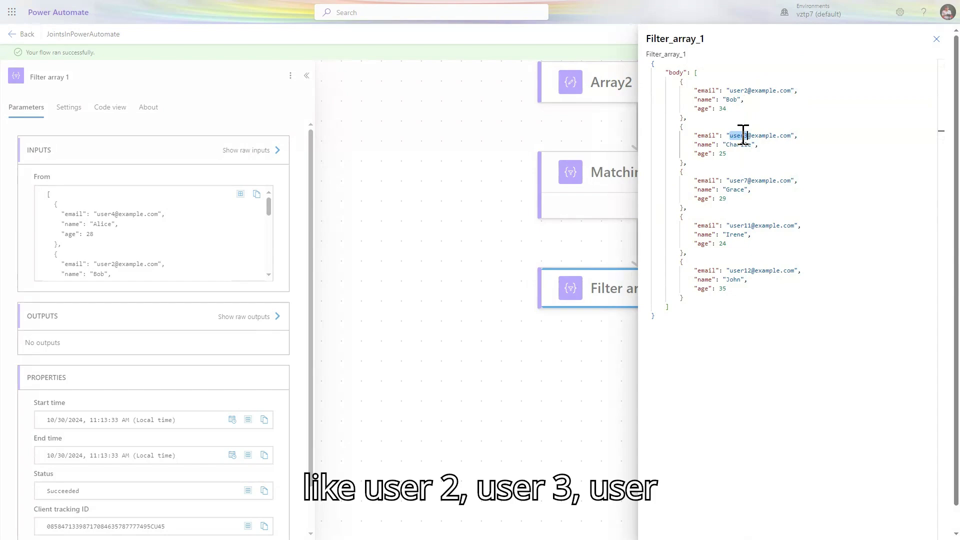
{"action": "left_click", "coordinate": [740, 180]}
{"action": "left_click", "coordinate": [745, 225]}
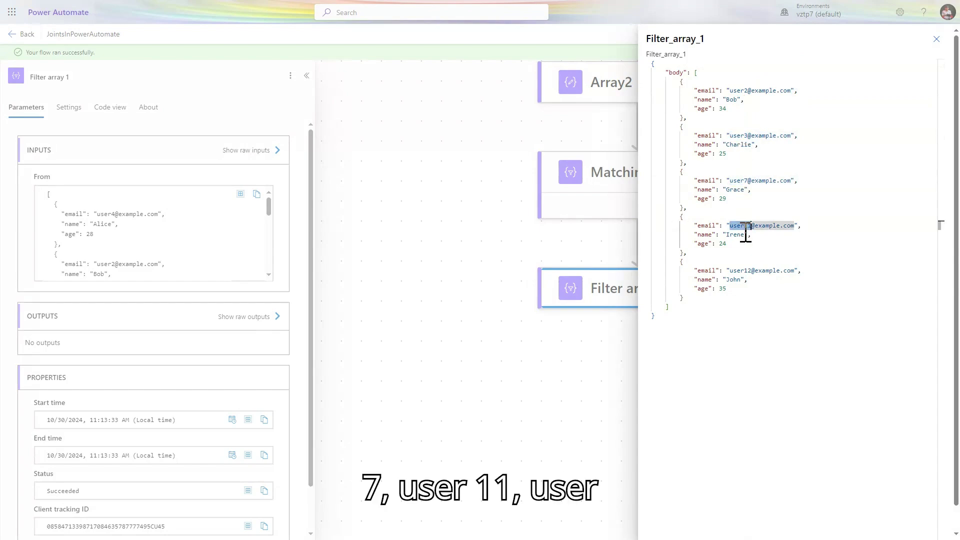
{"action": "left_click", "coordinate": [746, 270]}
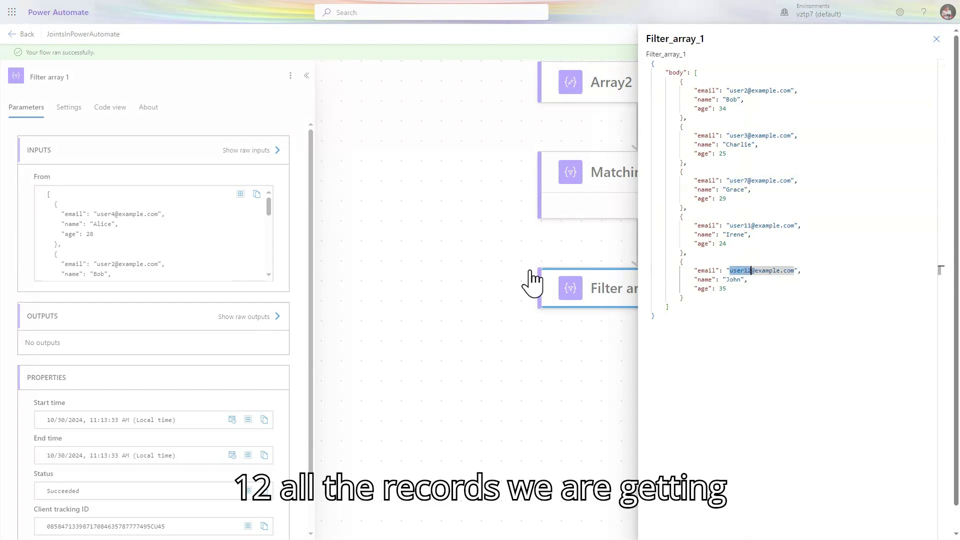
{"action": "left_click", "coordinate": [936, 40]}
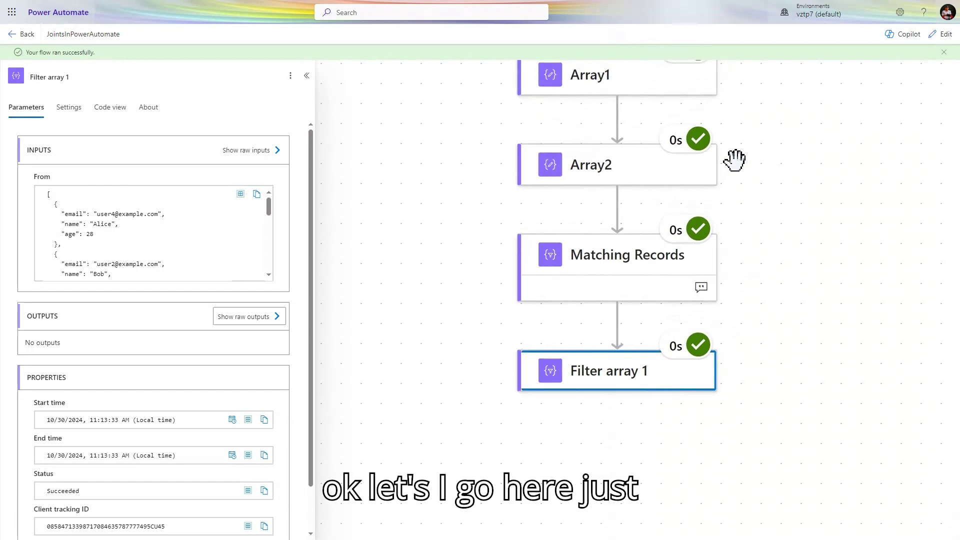
Return the flow to editing, pin the Array1 action's details, and open Array2 beside it for comparison.
{"action": "left_click", "coordinate": [582, 93]}
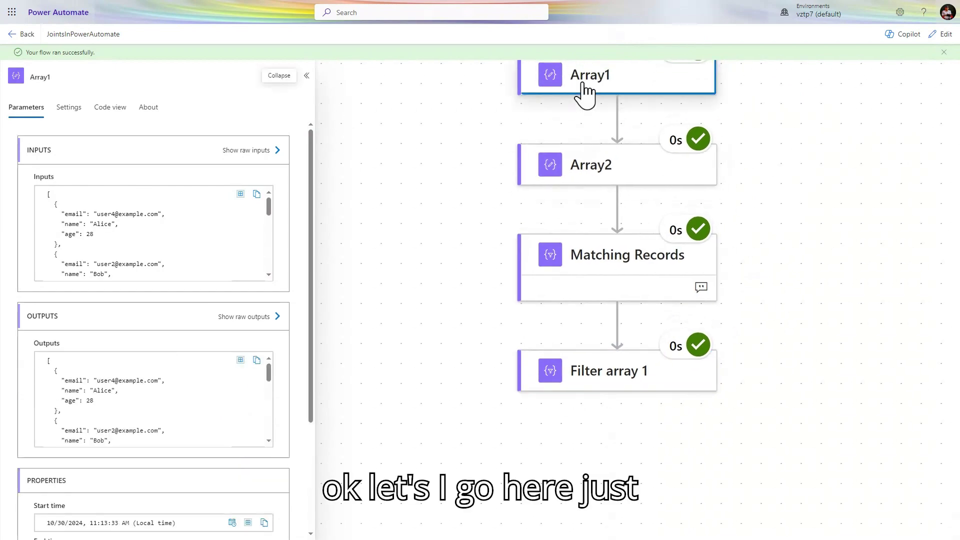
{"action": "left_click", "coordinate": [941, 35]}
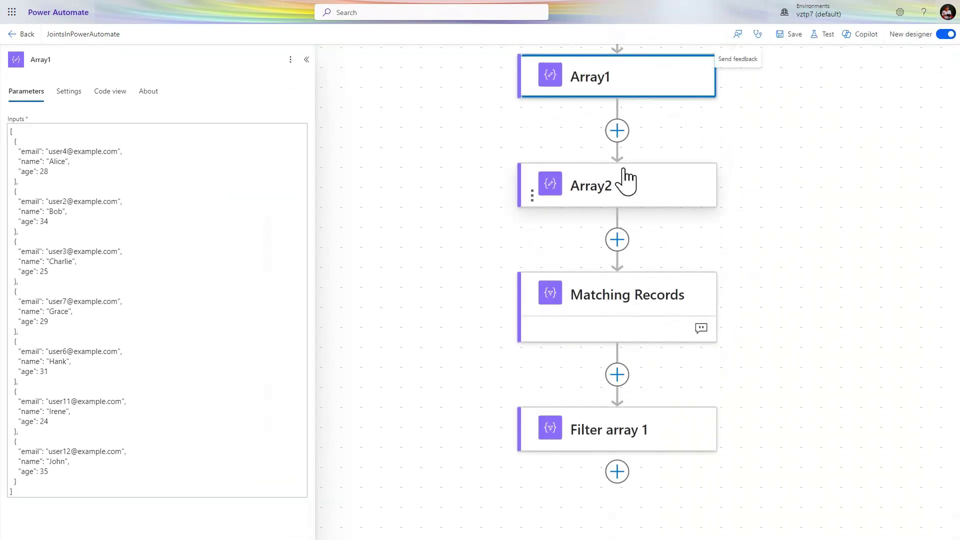
{"action": "left_click", "coordinate": [585, 85]}
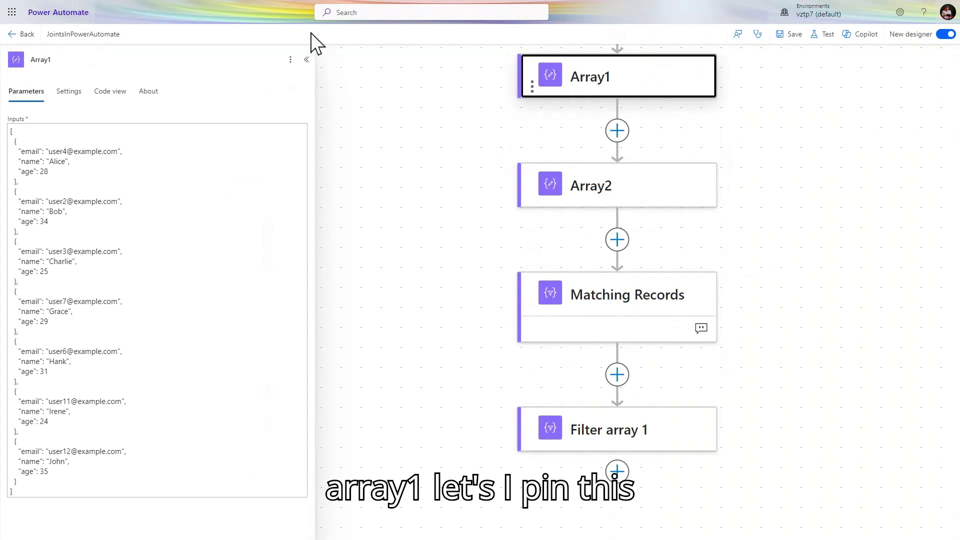
{"action": "left_click", "coordinate": [291, 60]}
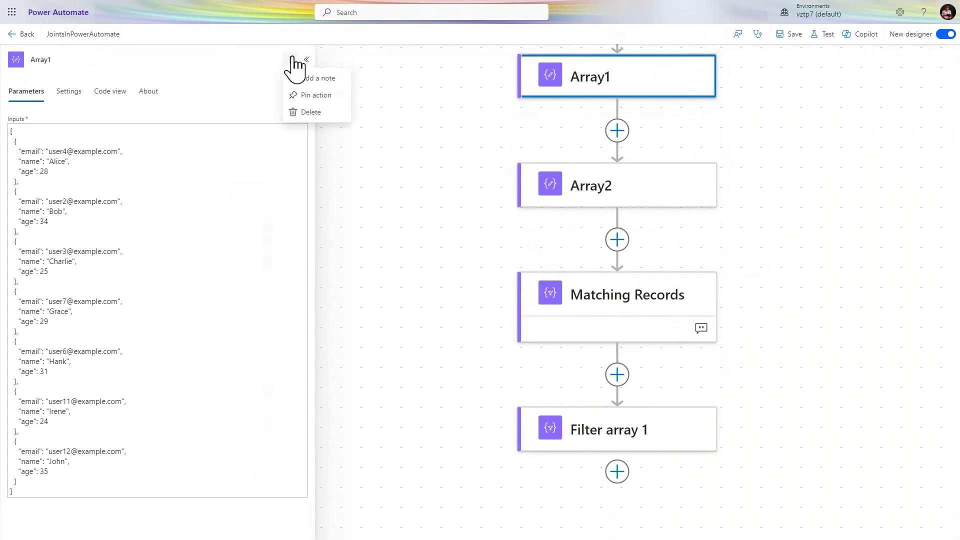
{"action": "left_click", "coordinate": [315, 95]}
{"action": "left_click", "coordinate": [562, 203]}
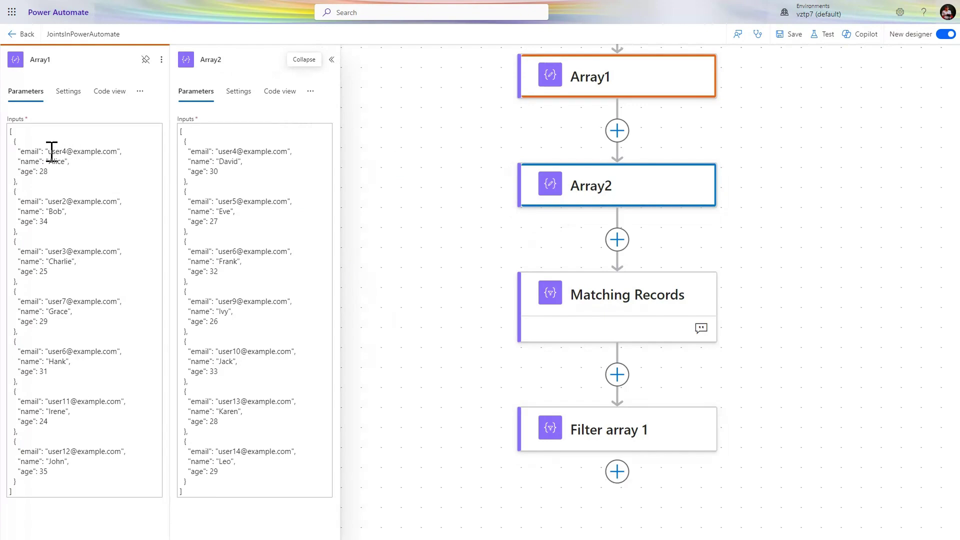
Compare the email values of Array1 and Array2, highlighting the first record's email in each and the following Array2 records.
{"action": "left_click_drag", "start_coordinate": [48, 151], "coordinate": [115, 153]}
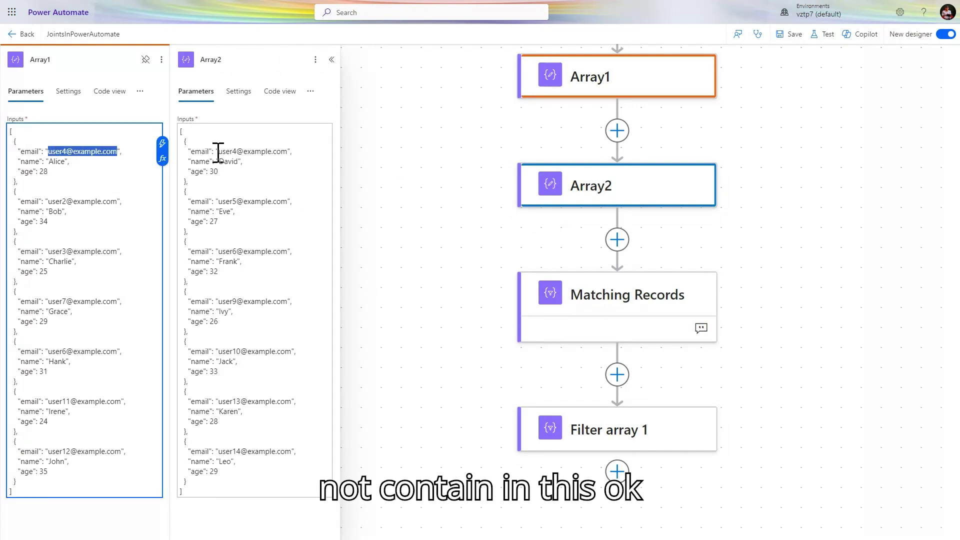
{"action": "left_click_drag", "start_coordinate": [216, 153], "coordinate": [288, 154]}
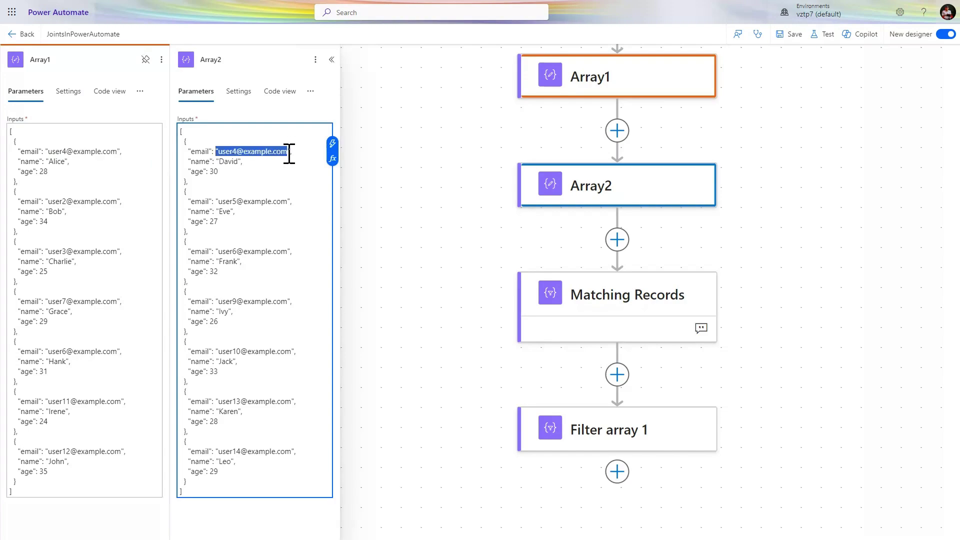
{"action": "left_click_drag", "start_coordinate": [184, 190], "coordinate": [216, 283]}
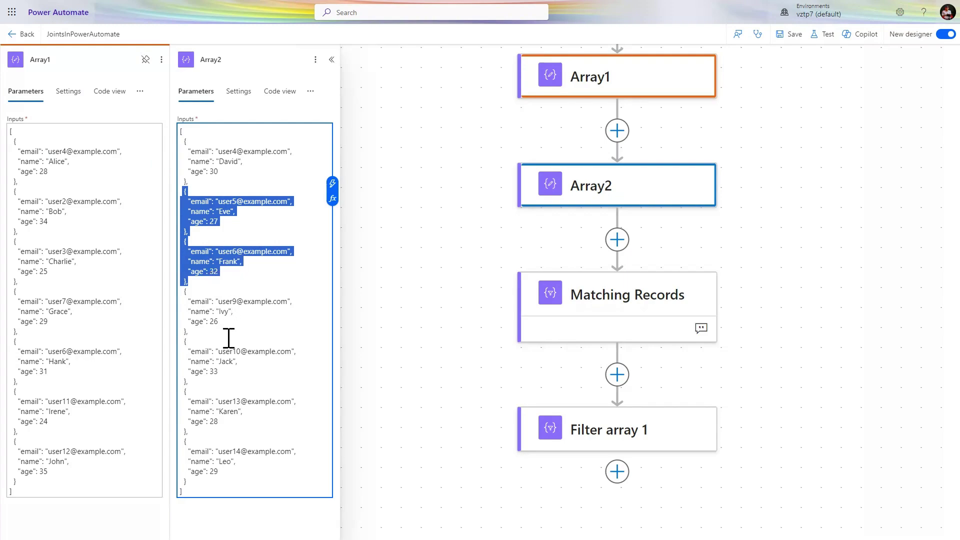
{"action": "left_click", "coordinate": [296, 381]}
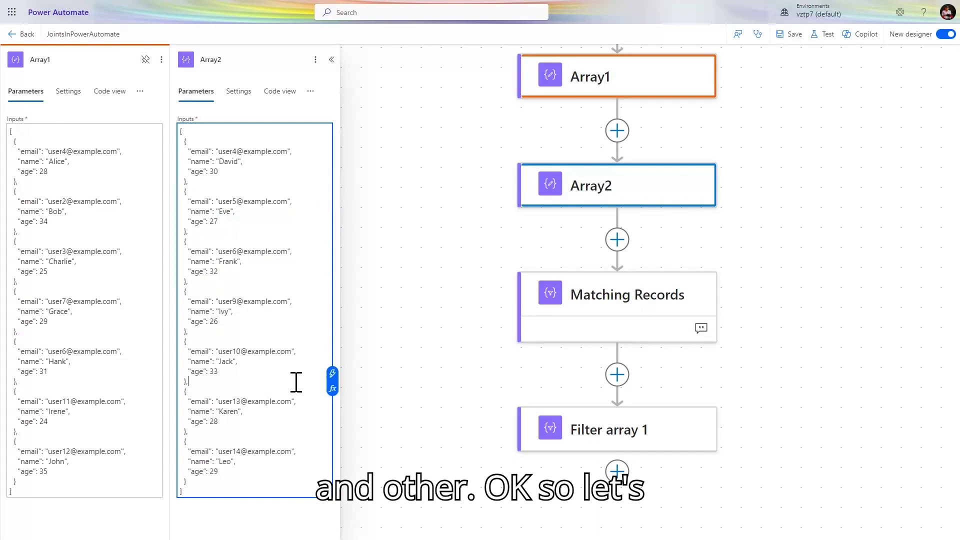
Rename the Filter array 1 action to "Unmatch records".
{"action": "left_click", "coordinate": [602, 440]}
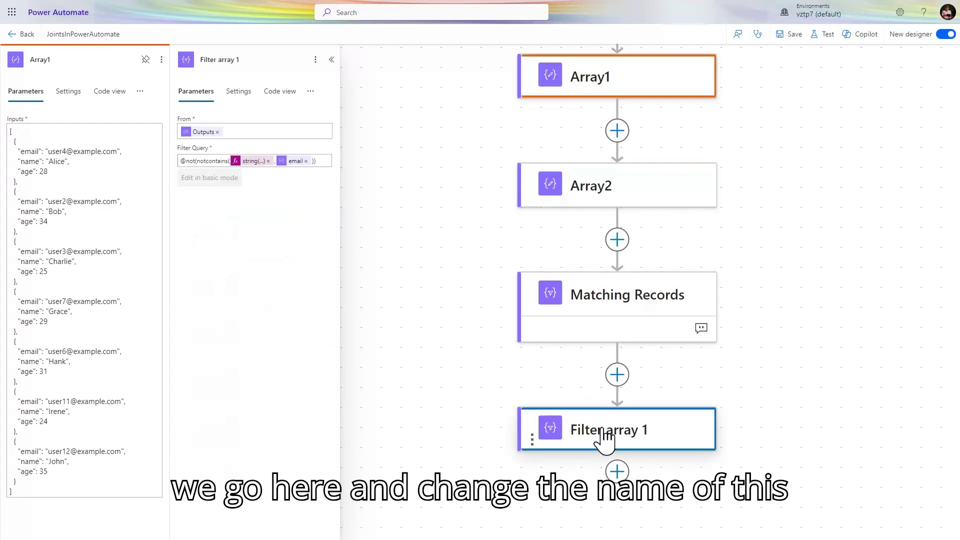
{"action": "left_click", "coordinate": [254, 60]}
{"action": "key", "text": "BackSpace"}
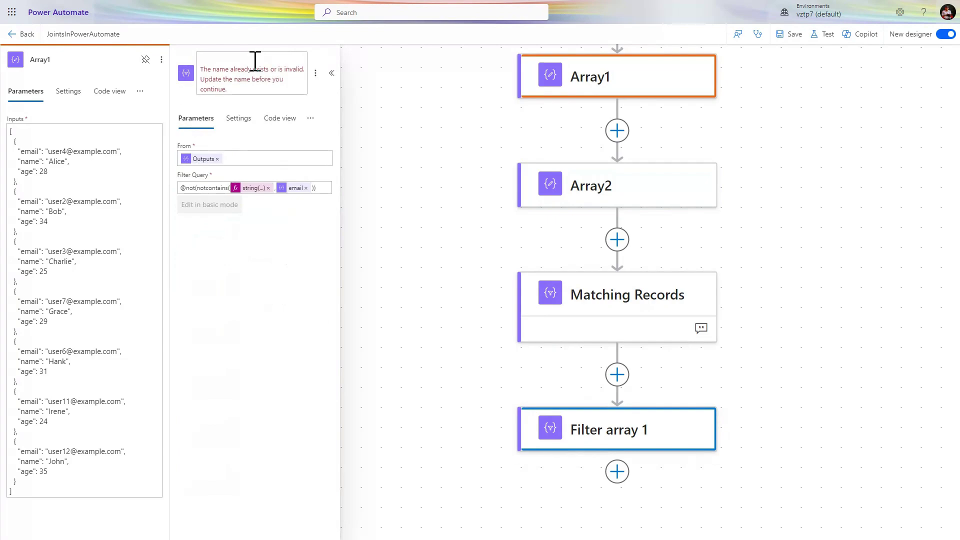
{"action": "type", "text": "Um"}
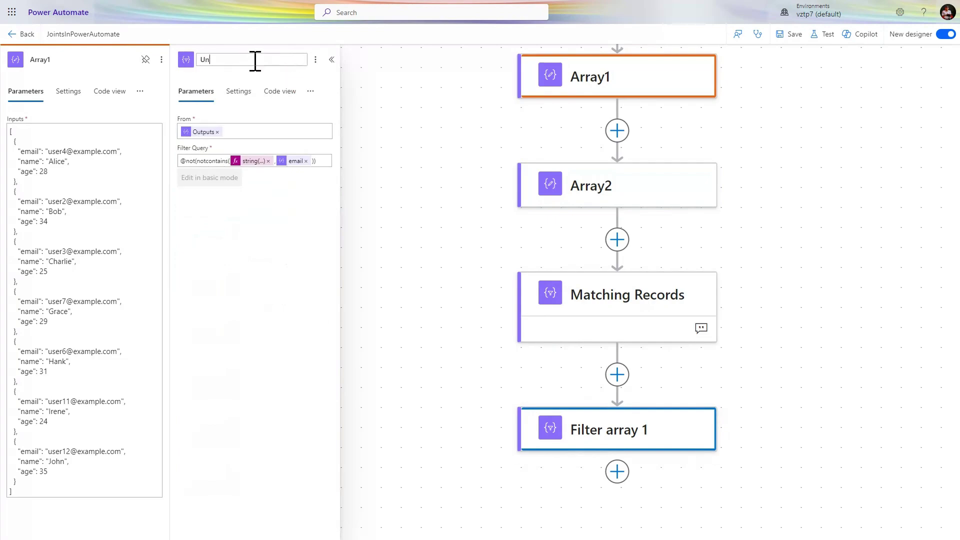
{"action": "type", "text": "match records"}
{"action": "key", "text": "Tab"}
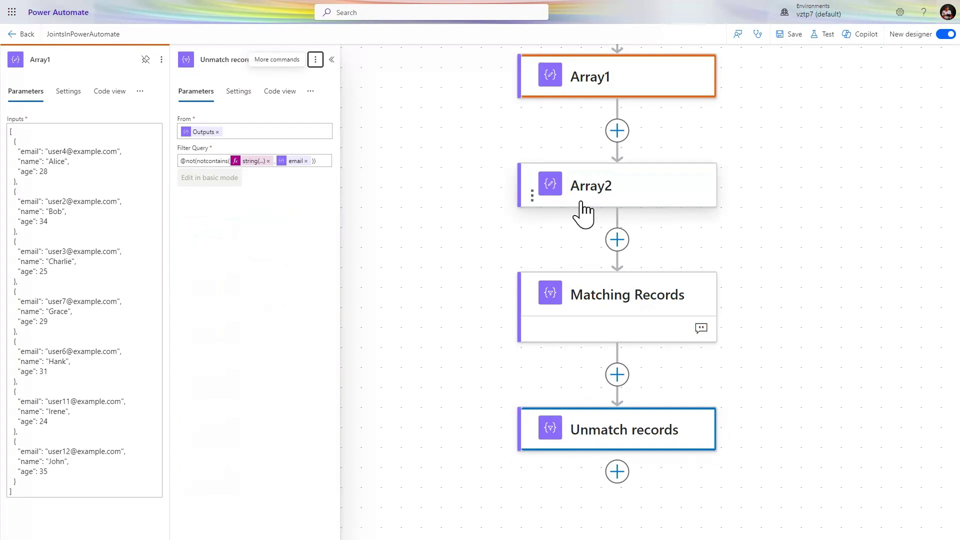
Add a built-in Data Operation Filter array action after Unmatch records.
{"action": "scroll", "coordinate": [634, 423], "scroll_direction": "down", "scroll_amount": 2}
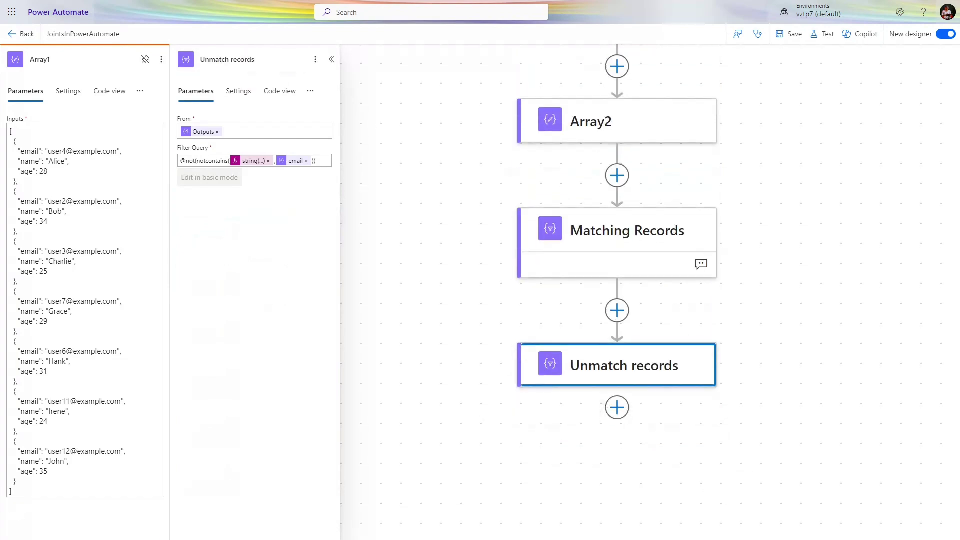
{"action": "left_click", "coordinate": [617, 406]}
{"action": "left_click", "coordinate": [650, 408]}
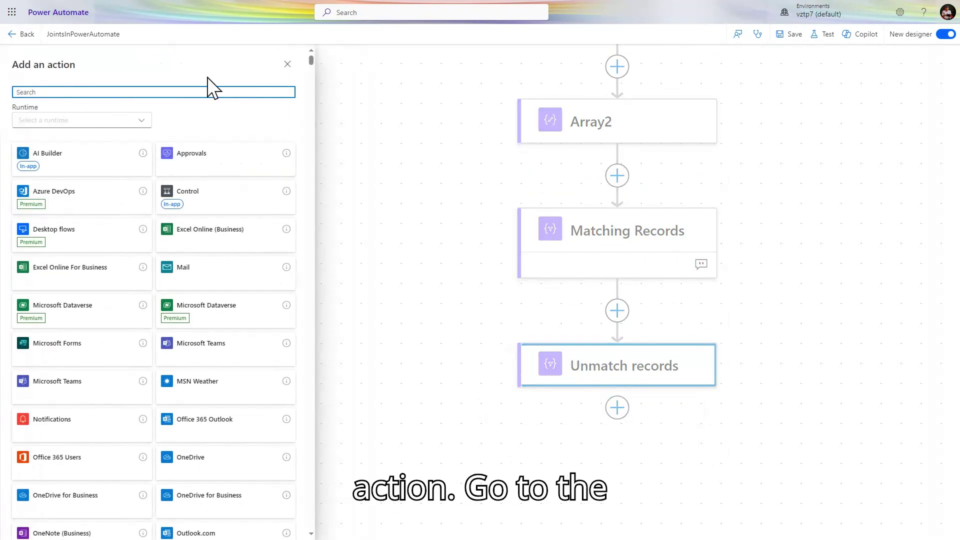
{"action": "left_click", "coordinate": [139, 122]}
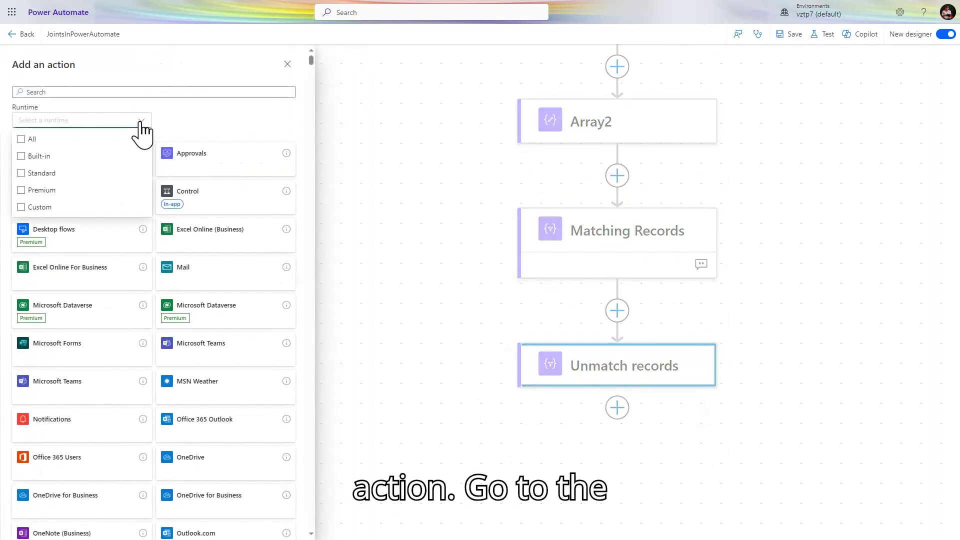
{"action": "left_click", "coordinate": [50, 157]}
{"action": "left_click", "coordinate": [229, 134]}
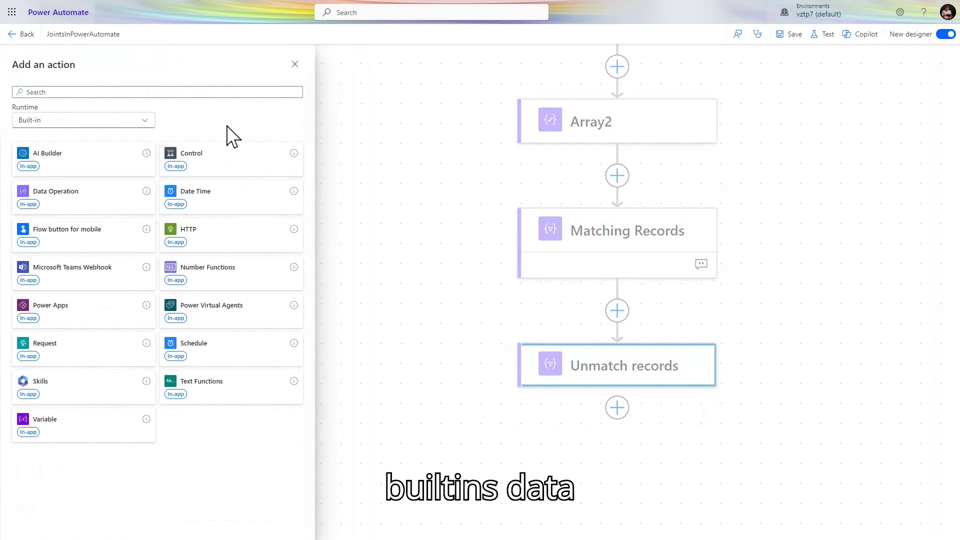
{"action": "left_click", "coordinate": [89, 200]}
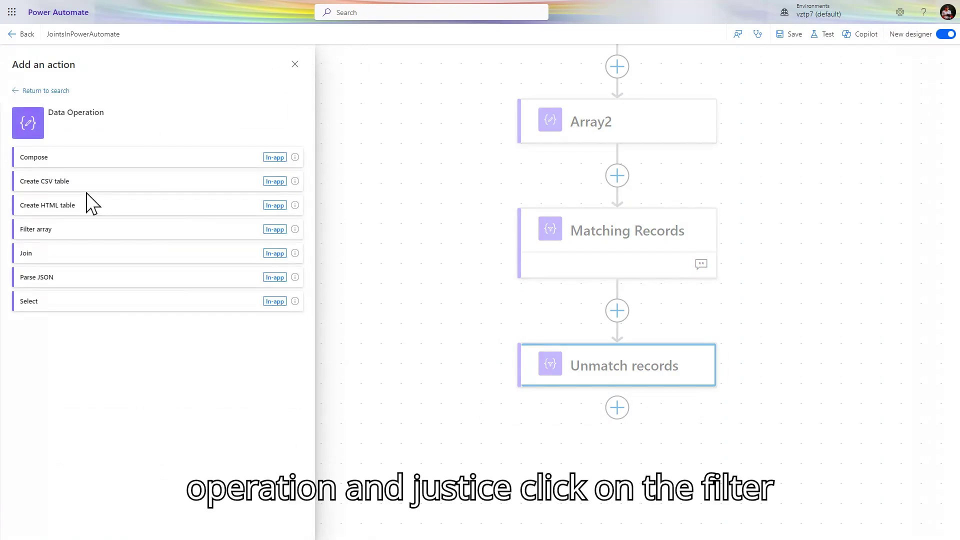
{"action": "left_click", "coordinate": [73, 230]}
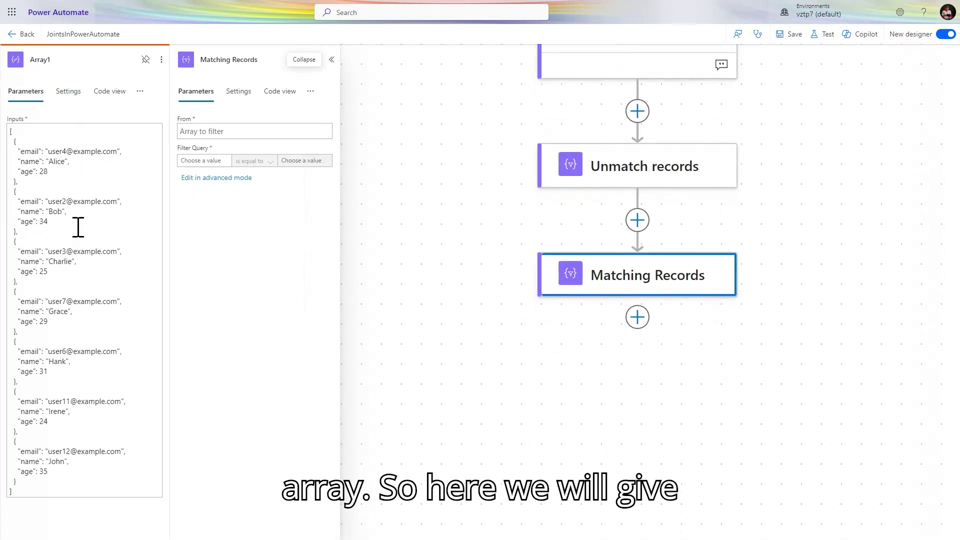
Use the Outputs of Array2 as the source array of the new filter action.
{"action": "left_click", "coordinate": [236, 131]}
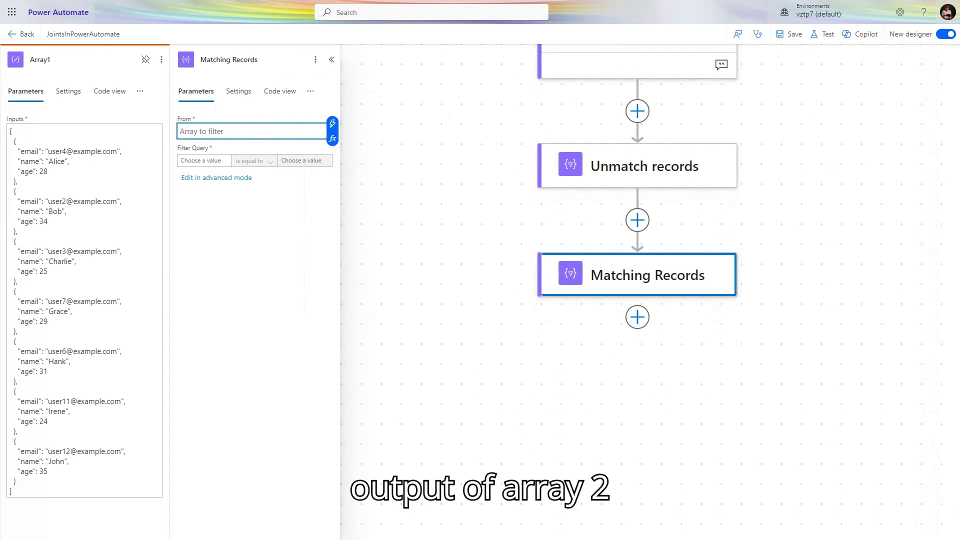
{"action": "left_click", "coordinate": [332, 122]}
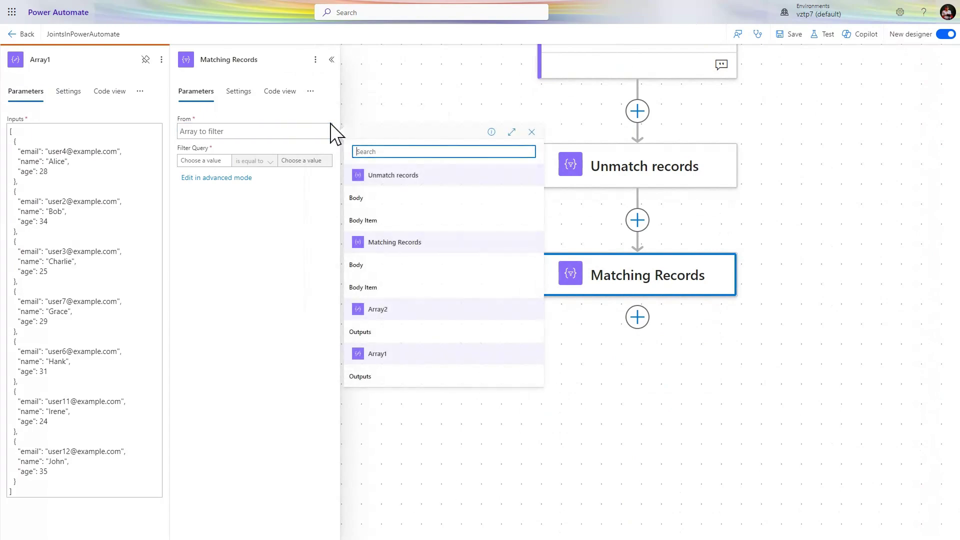
{"action": "left_click", "coordinate": [386, 333]}
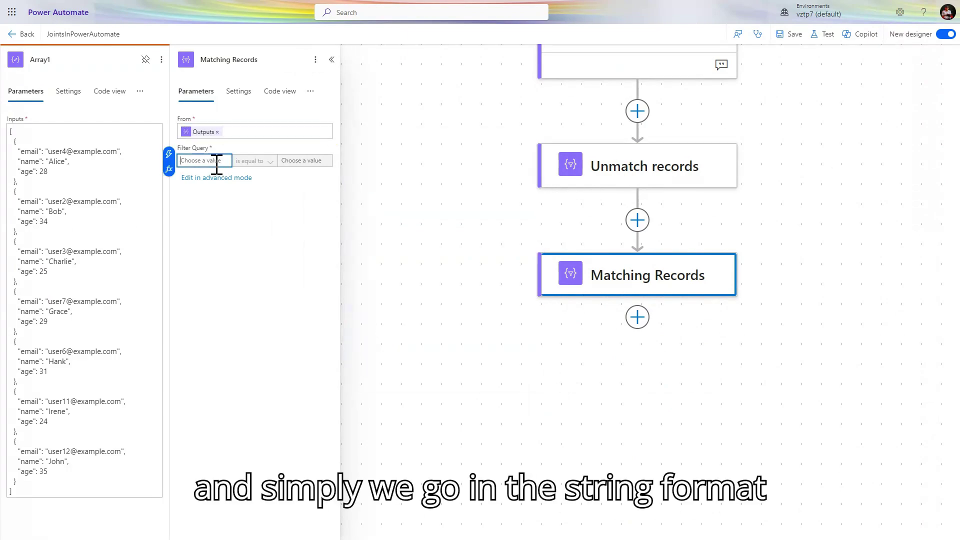
Set the first value of the new action's filter query to the expression string(outputs('Array2')).
{"action": "left_click", "coordinate": [169, 169]}
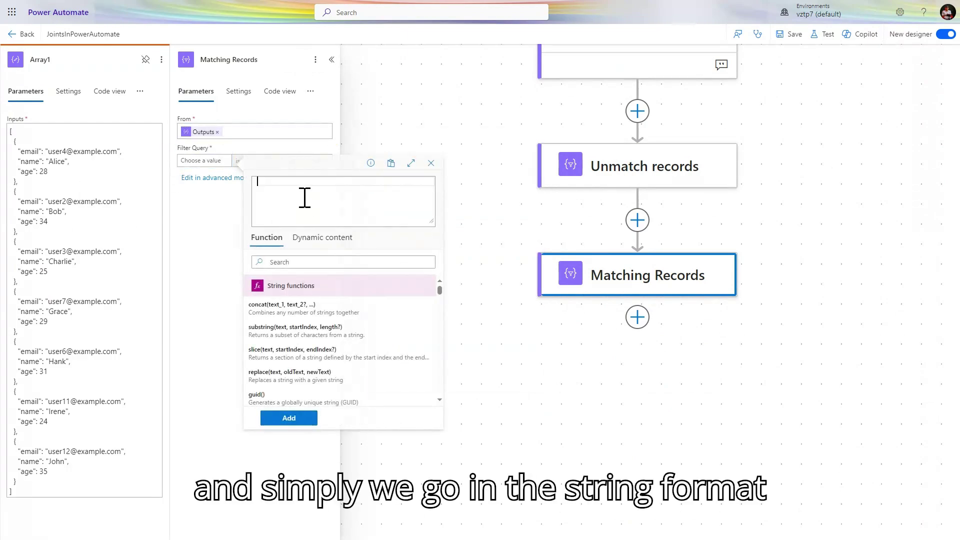
{"action": "type", "text": "string"}
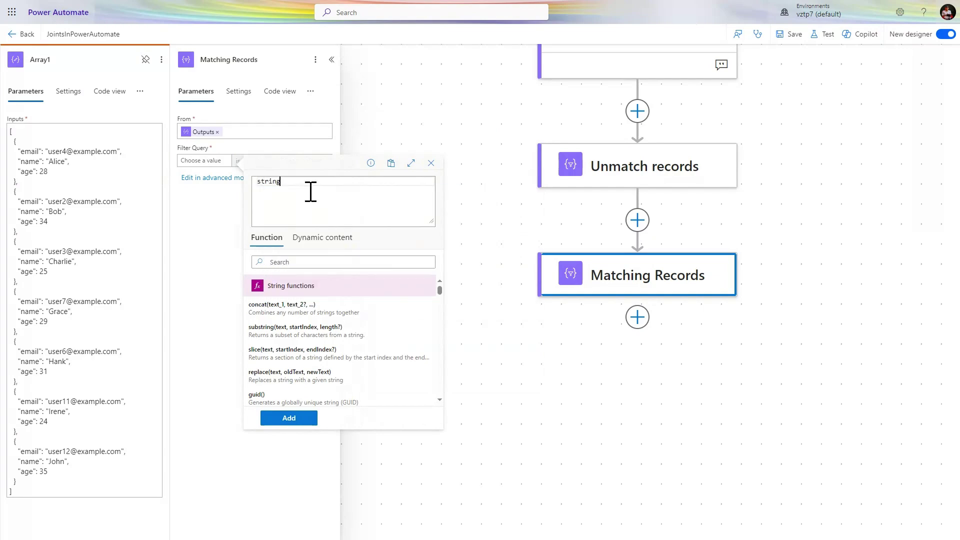
{"action": "type", "text": "("}
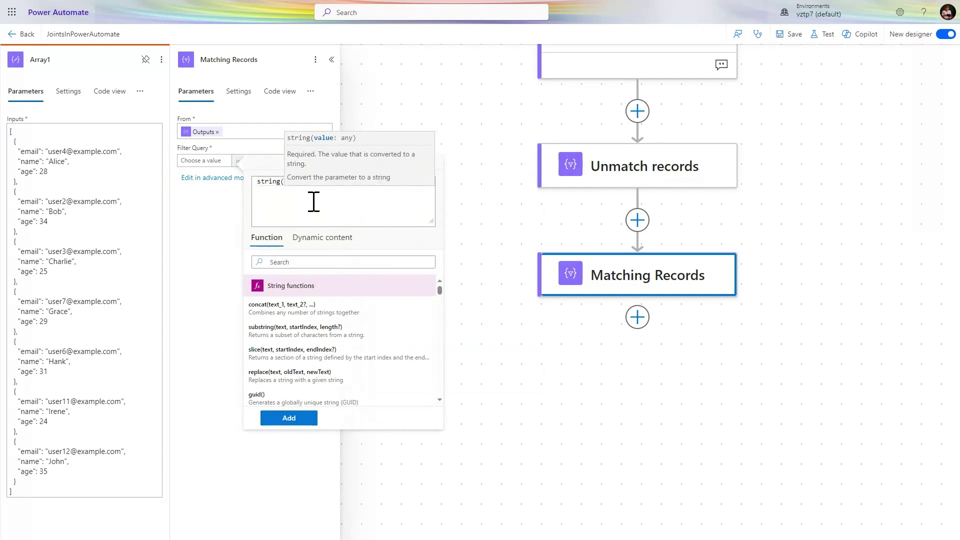
{"action": "left_click", "coordinate": [322, 239]}
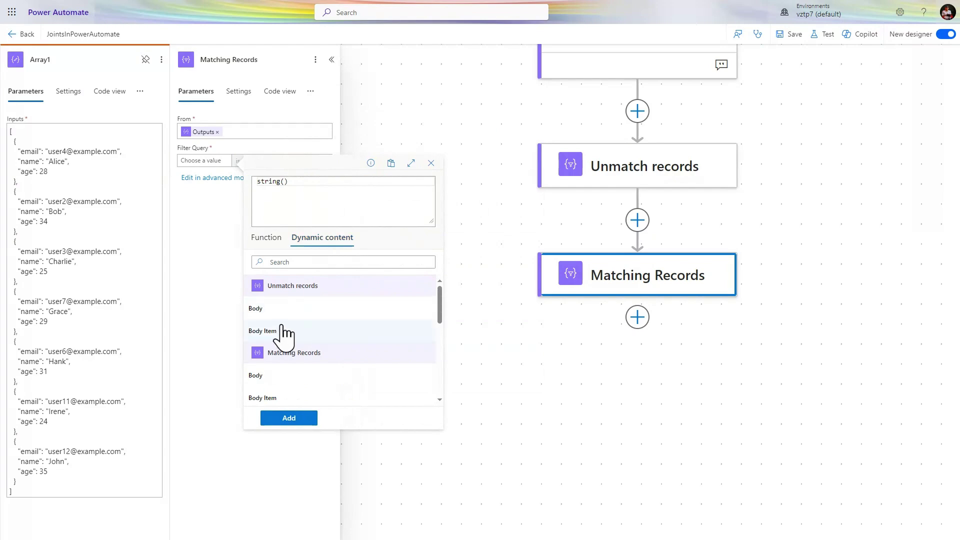
{"action": "scroll", "coordinate": [283, 335], "scroll_direction": "down", "scroll_amount": 3}
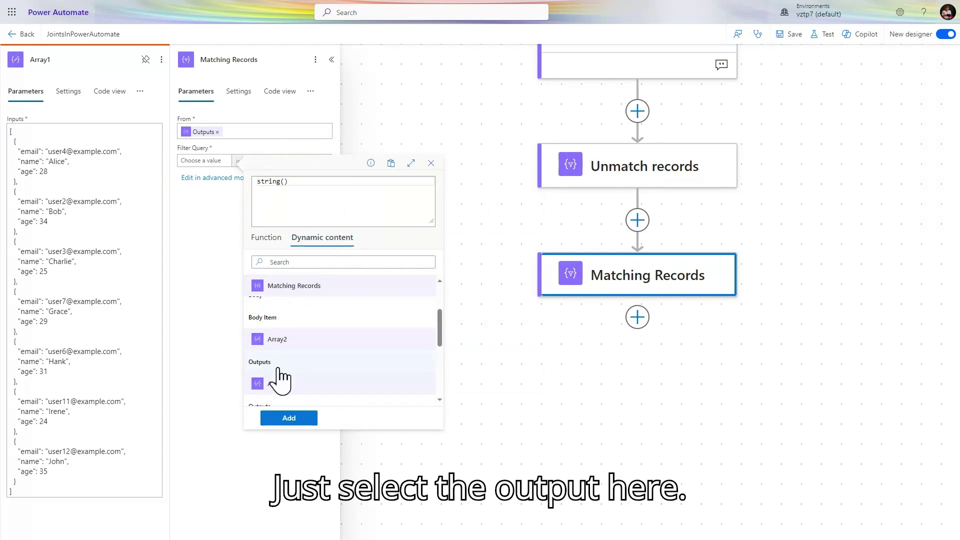
{"action": "left_click", "coordinate": [280, 382]}
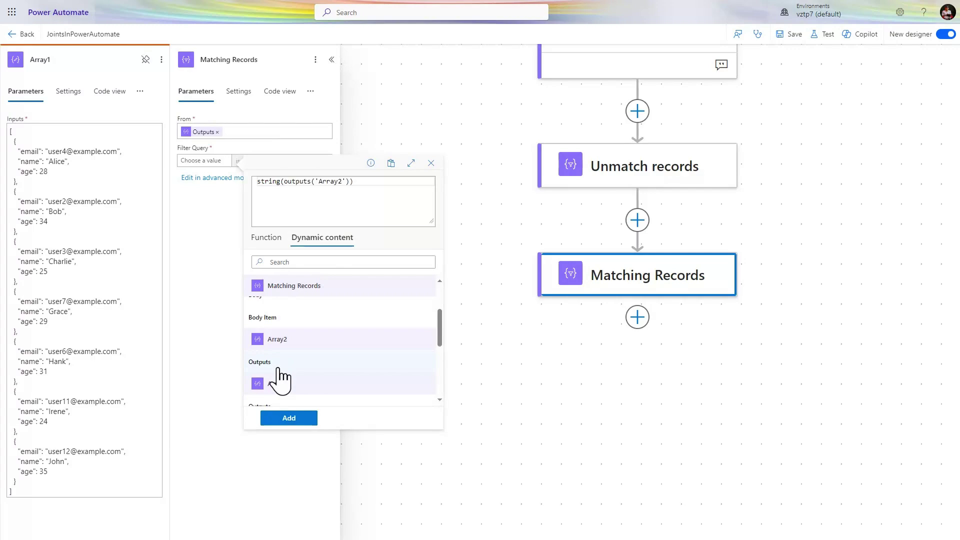
{"action": "left_click", "coordinate": [280, 382]}
{"action": "key", "text": "BackSpace"}
{"action": "key", "text": "BackSpace"}
{"action": "key", "text": "BackSpace"}
{"action": "key", "text": "BackSpace"}
{"action": "key", "text": "BackSpace"}
{"action": "key", "text": "BackSpace"}
{"action": "key", "text": "BackSpace"}
{"action": "key", "text": "BackSpace"}
{"action": "key", "text": "BackSpace"}
{"action": "key", "text": "BackSpace"}
{"action": "key", "text": "BackSpace"}
{"action": "key", "text": "BackSpace"}
{"action": "key", "text": "BackSpace"}
{"action": "key", "text": "BackSpace"}
{"action": "key", "text": "BackSpace"}
{"action": "key", "text": "BackSpace"}
{"action": "key", "text": "BackSpace"}
{"action": "left_click", "coordinate": [289, 419]}
Set the comparison value of the new action's filter query to the expression item()?['email'].
{"action": "left_click", "coordinate": [309, 160]}
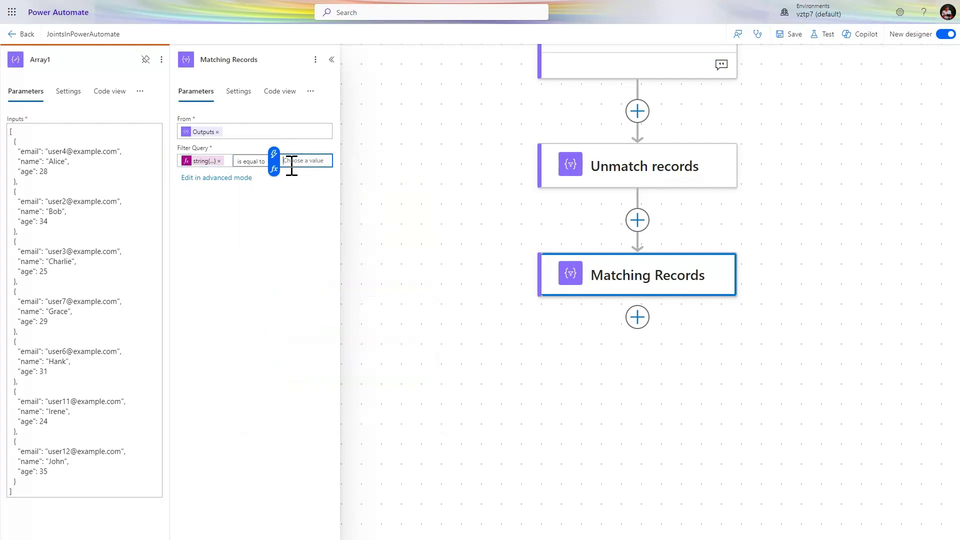
{"action": "left_click", "coordinate": [275, 156]}
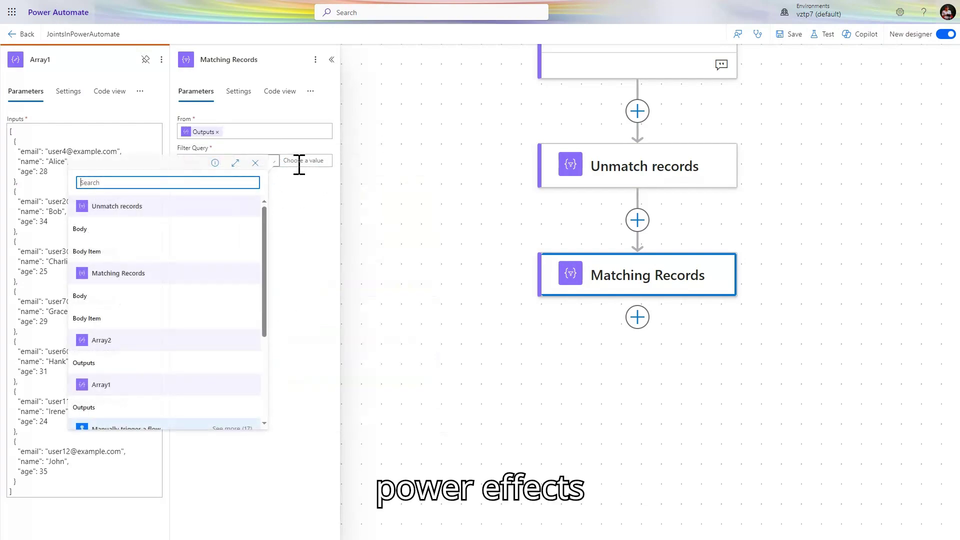
{"action": "left_click", "coordinate": [299, 161]}
{"action": "left_click", "coordinate": [274, 169]}
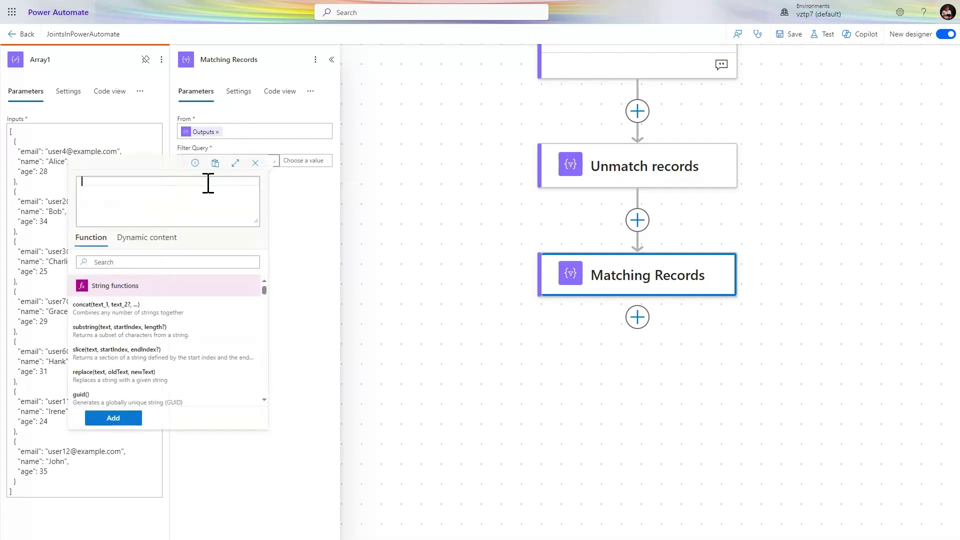
{"action": "type", "text": "item"}
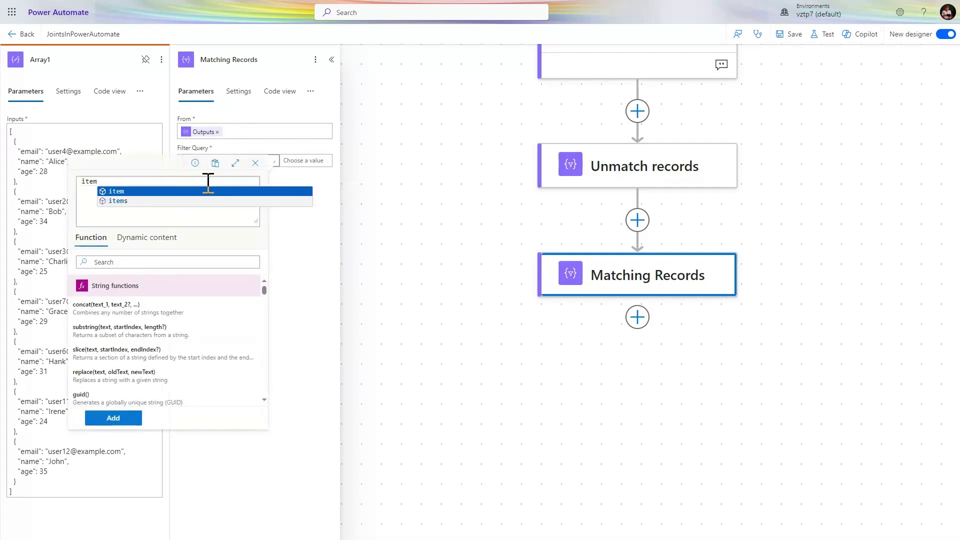
{"action": "type", "text": "?["}
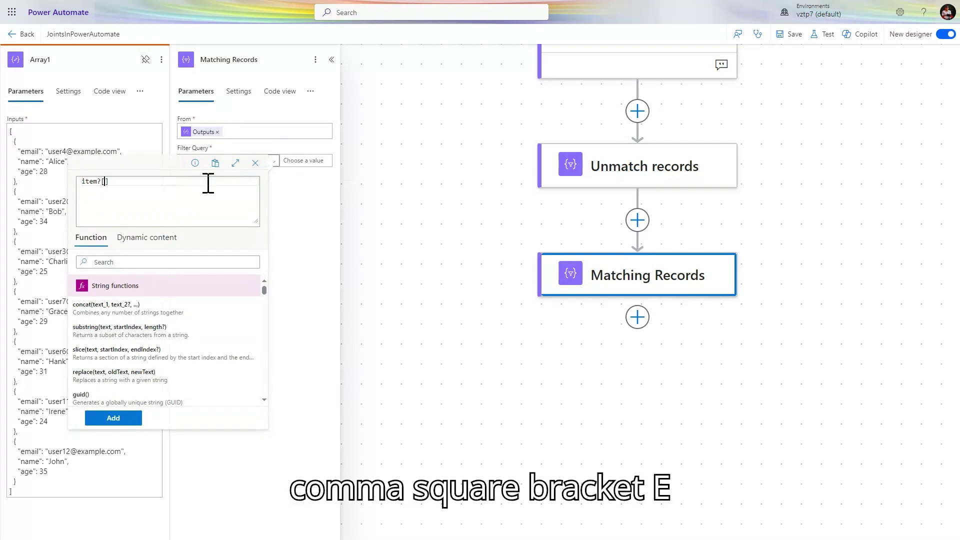
{"action": "type", "text": "'email"}
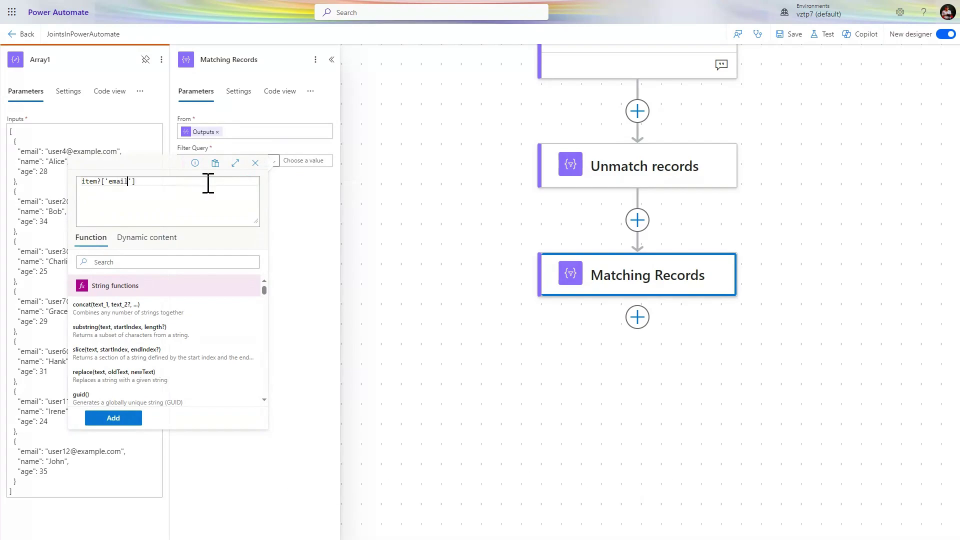
{"action": "left_click", "coordinate": [112, 420]}
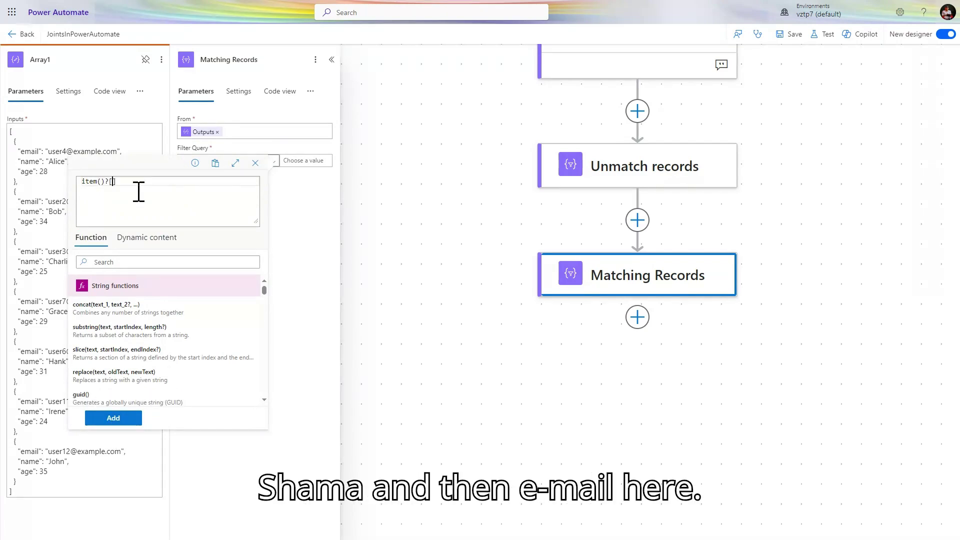
{"action": "type", "text": "'email"}
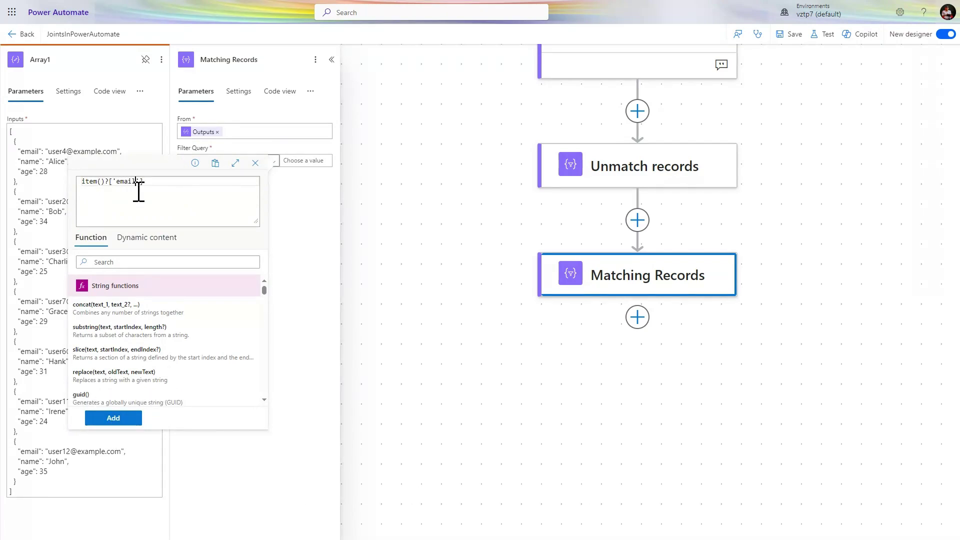
{"action": "left_click", "coordinate": [114, 420]}
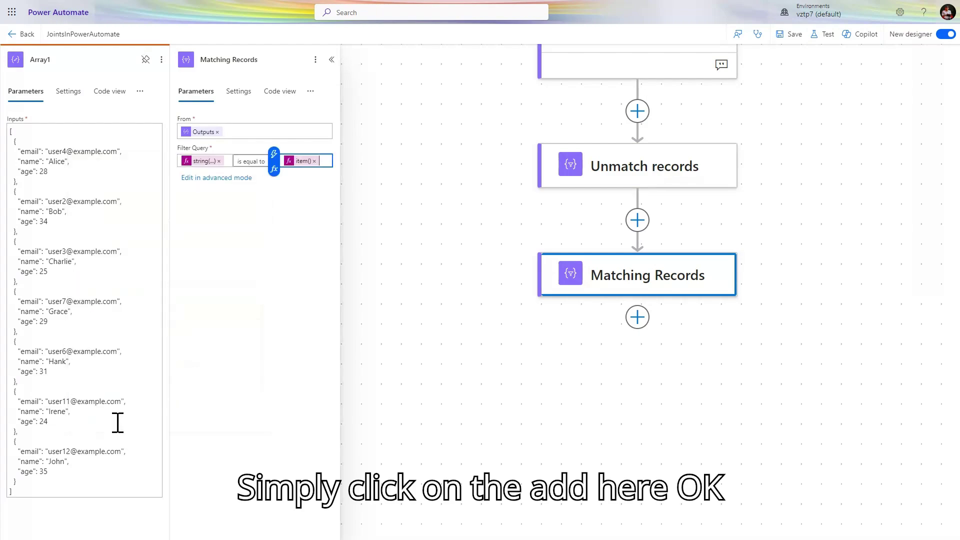
Review the comparison operators available for the new action's filter query, and look over the actions above it.
{"action": "left_click", "coordinate": [253, 166]}
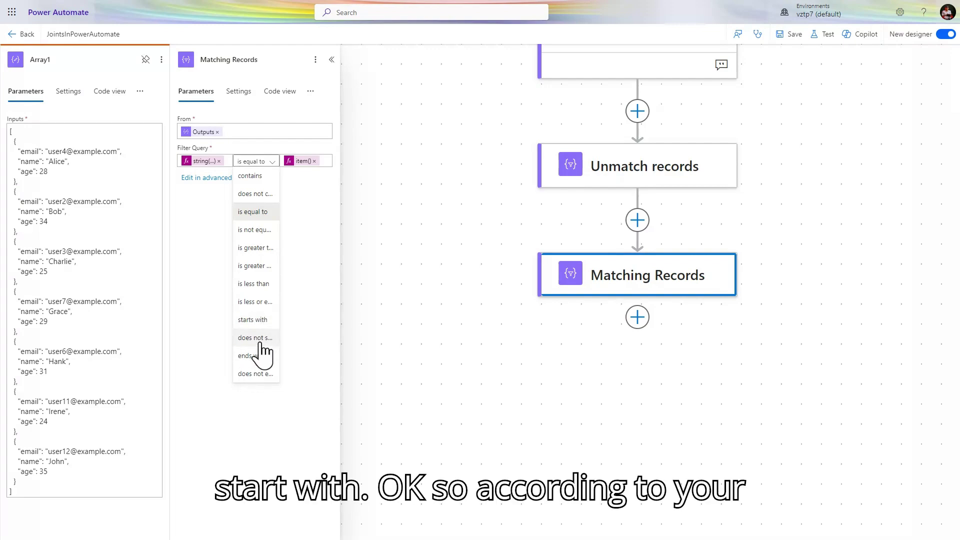
{"action": "left_click", "coordinate": [272, 148]}
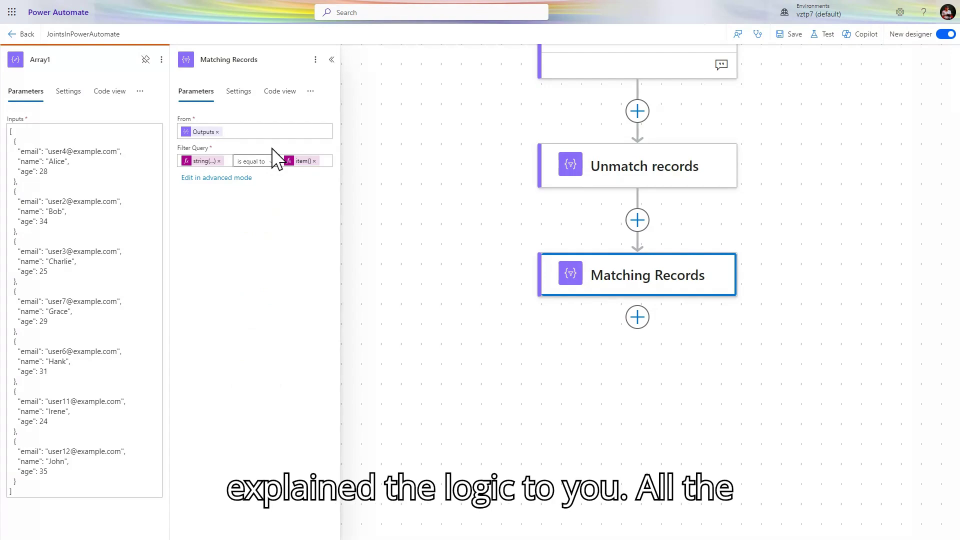
{"action": "left_click_drag", "start_coordinate": [489, 135], "coordinate": [439, 270]}
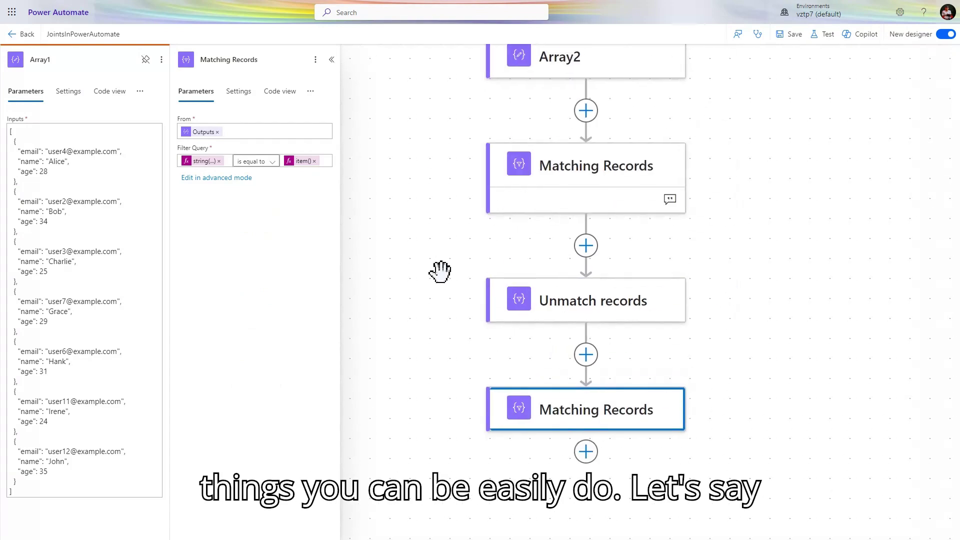